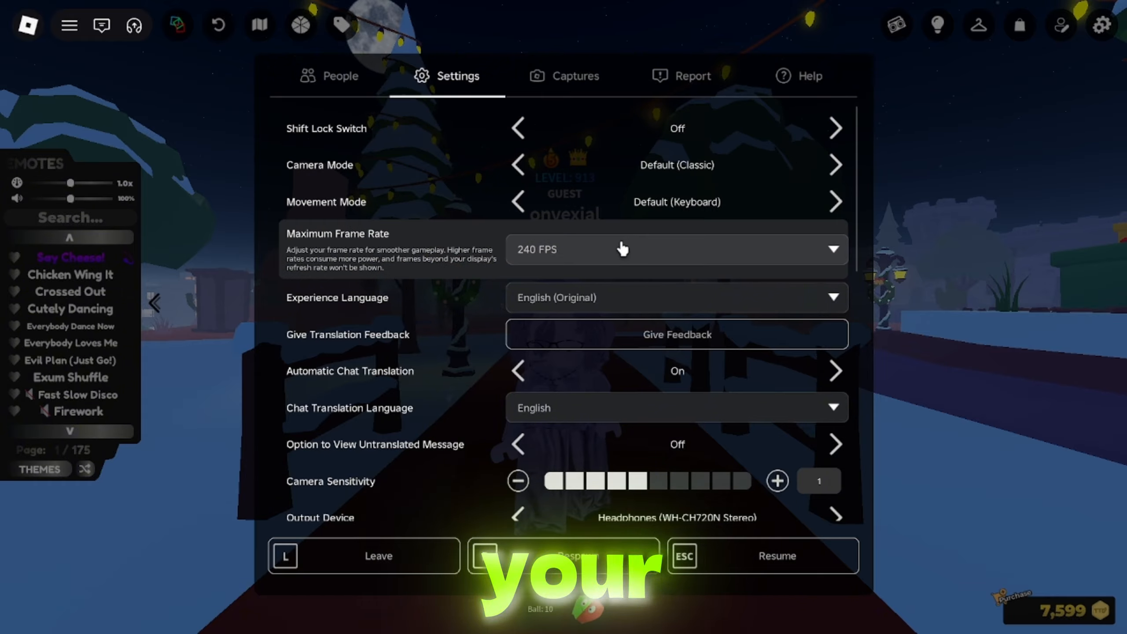
Raise Graphics Quality to its maximum level in the Roblox settings menu.
click(621, 251)
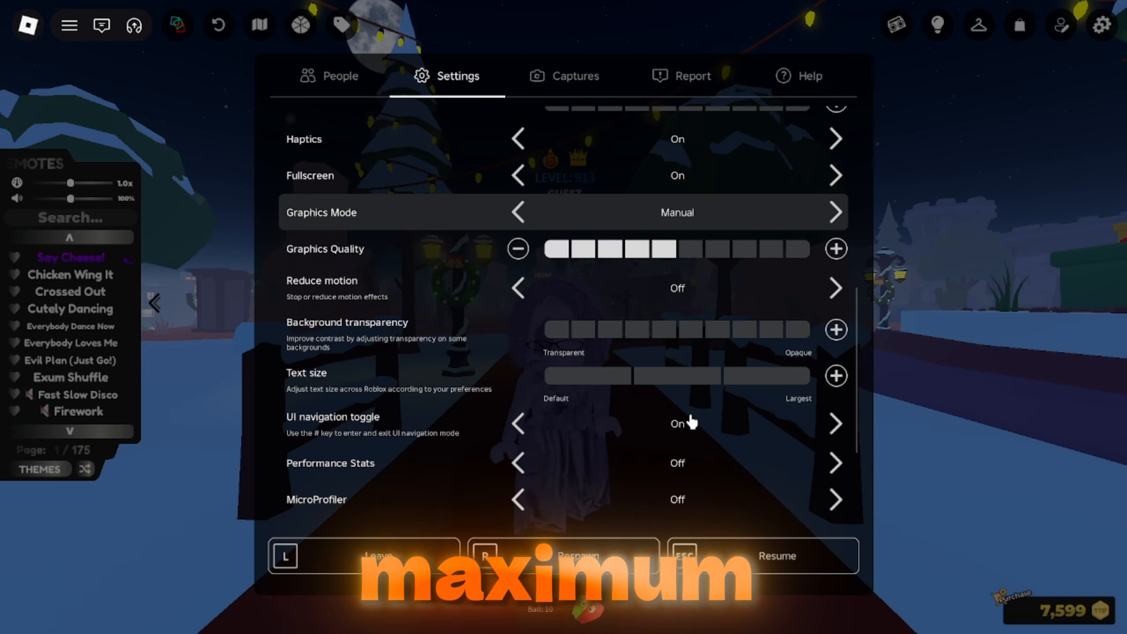
scroll(691, 422, up, 3)
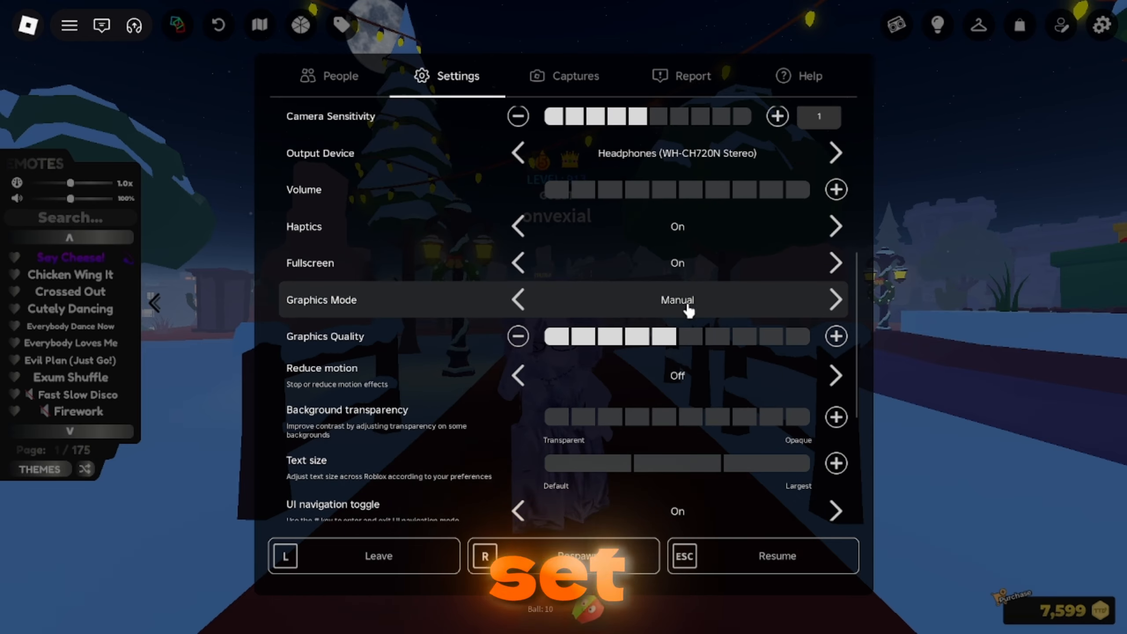
click(837, 338)
click(837, 338)
click(837, 338)
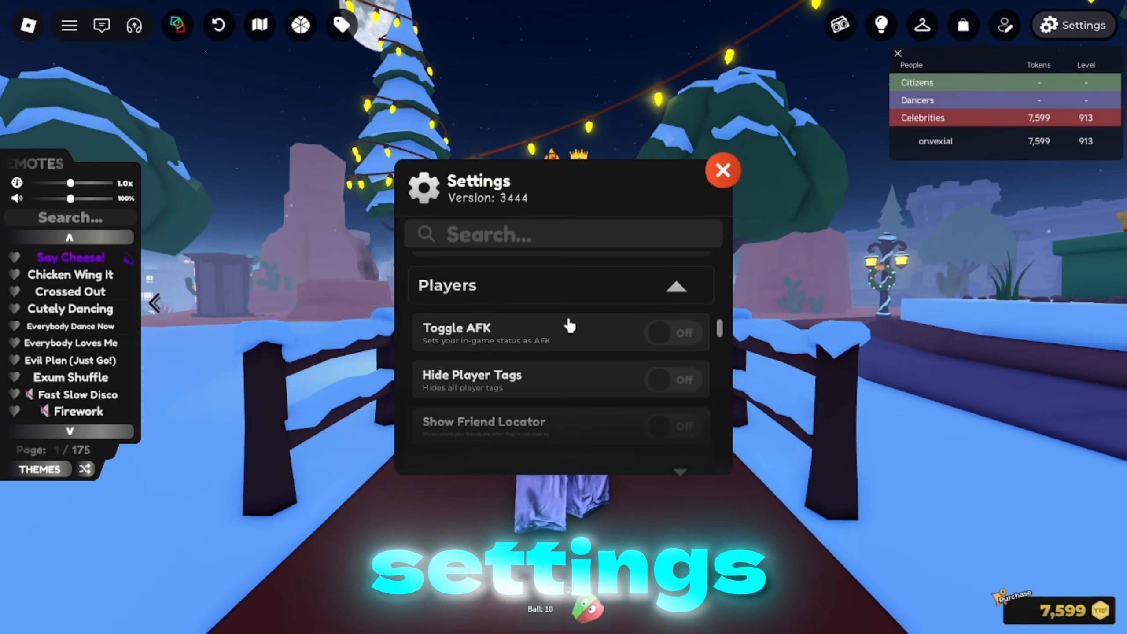
Open the Lighting Editor and move its window aside next to the character.
scroll(569, 326, down, 1)
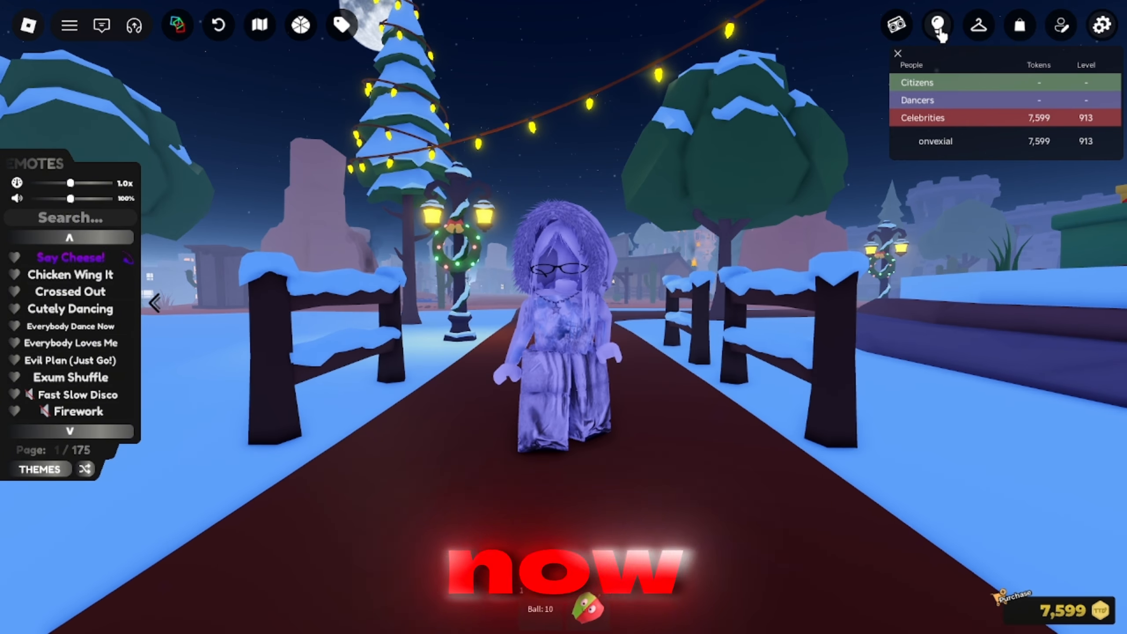
click(936, 22)
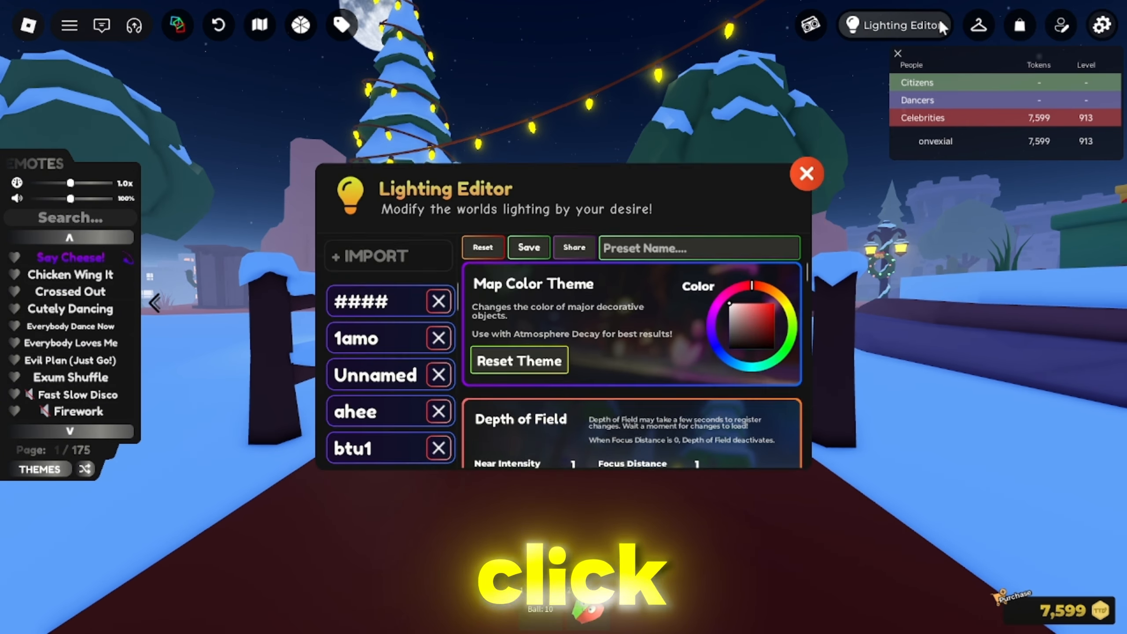
drag(733, 200, 1071, 191)
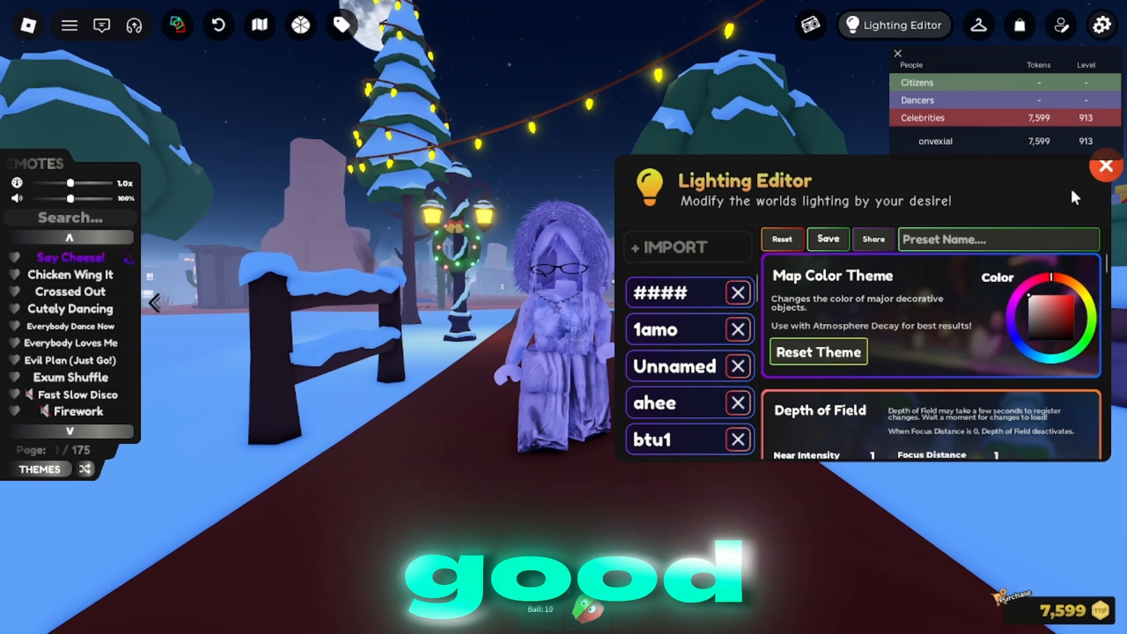
Adjust the map lighting in the Lighting Editor.
drag(864, 180, 941, 208)
click(778, 316)
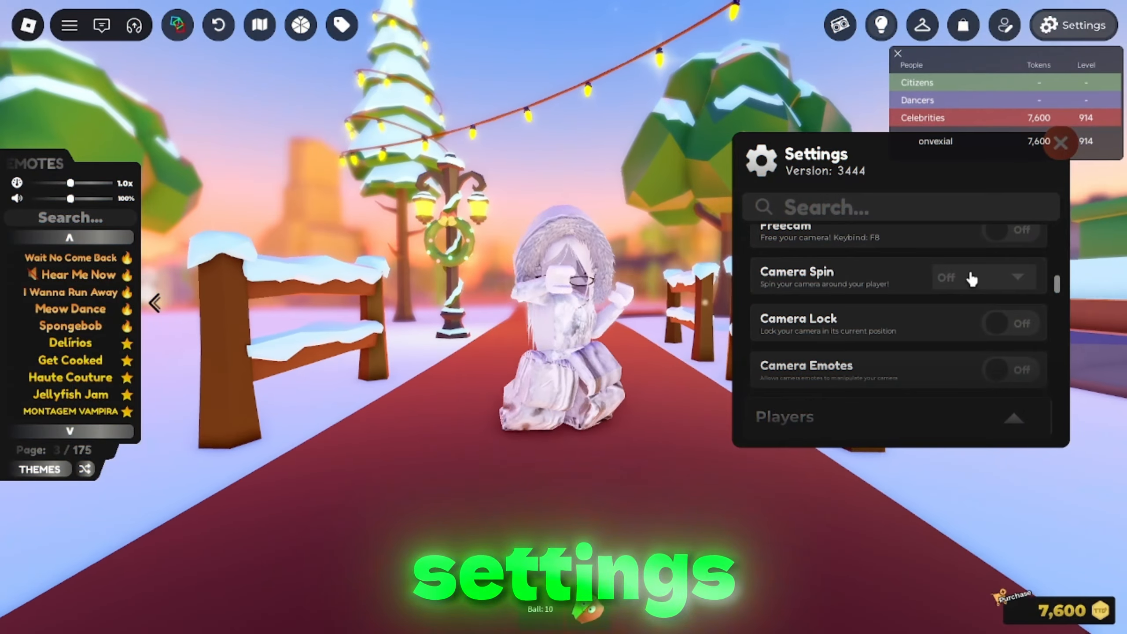
Set the Camera Spin option in the game's camera settings to Left.
click(972, 278)
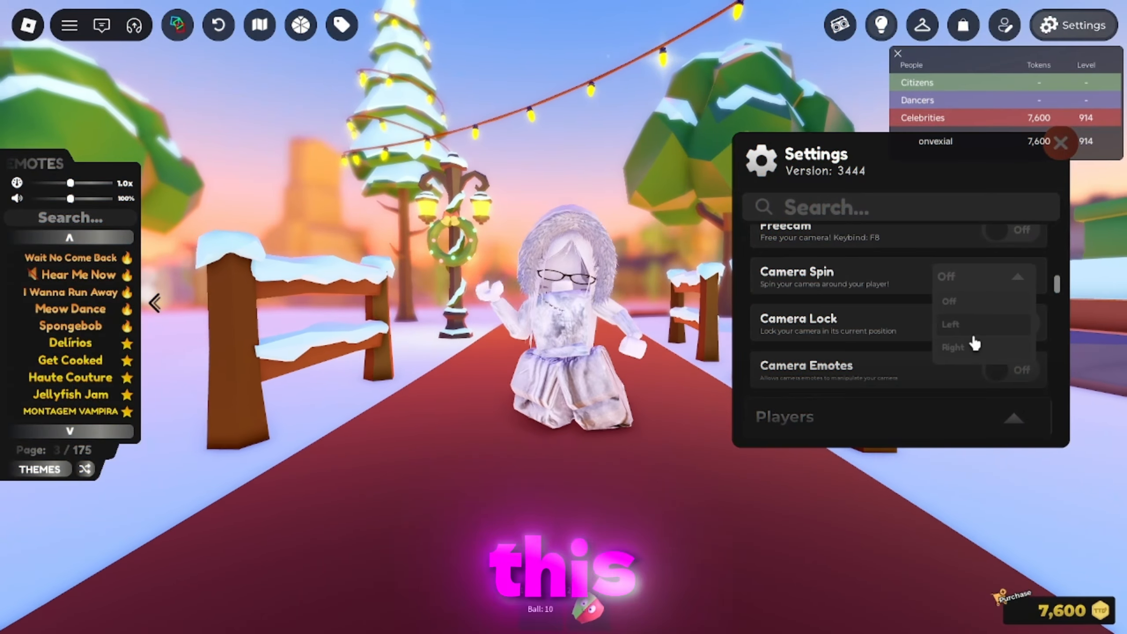
click(972, 347)
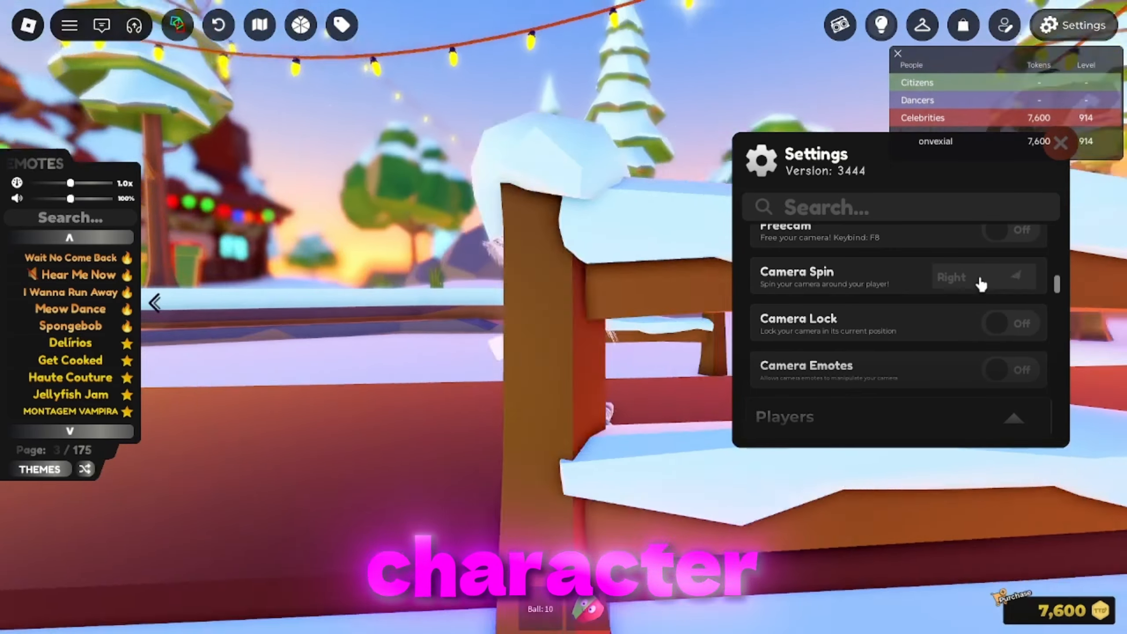
click(981, 282)
click(961, 327)
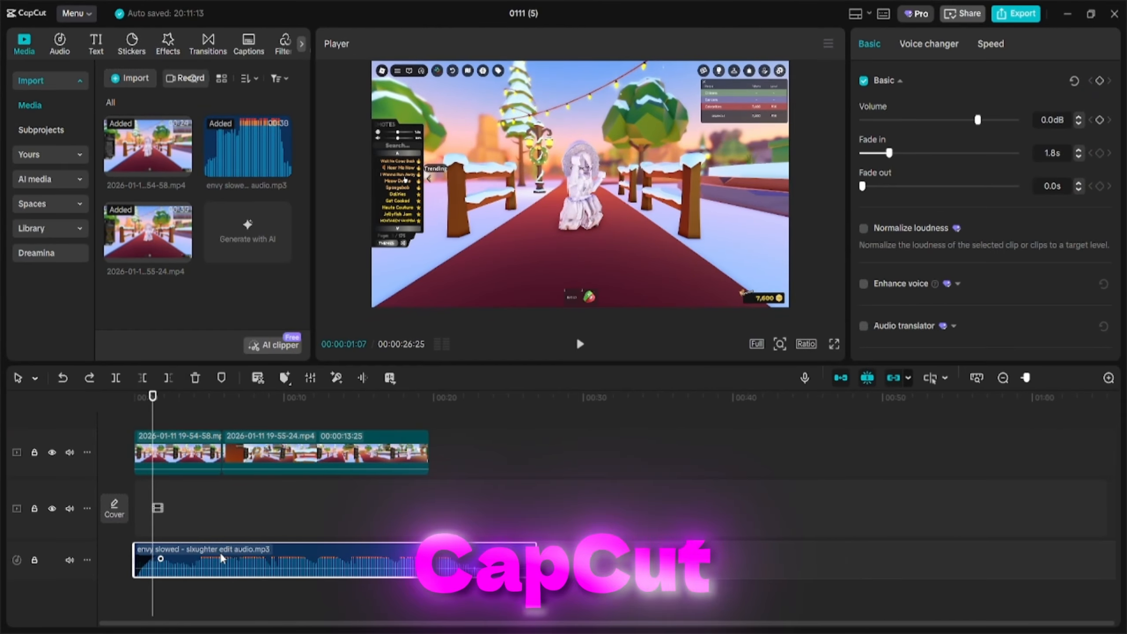
Auto-mark beats on the audio track using the Beats 2 option.
drag(281, 403, 285, 401)
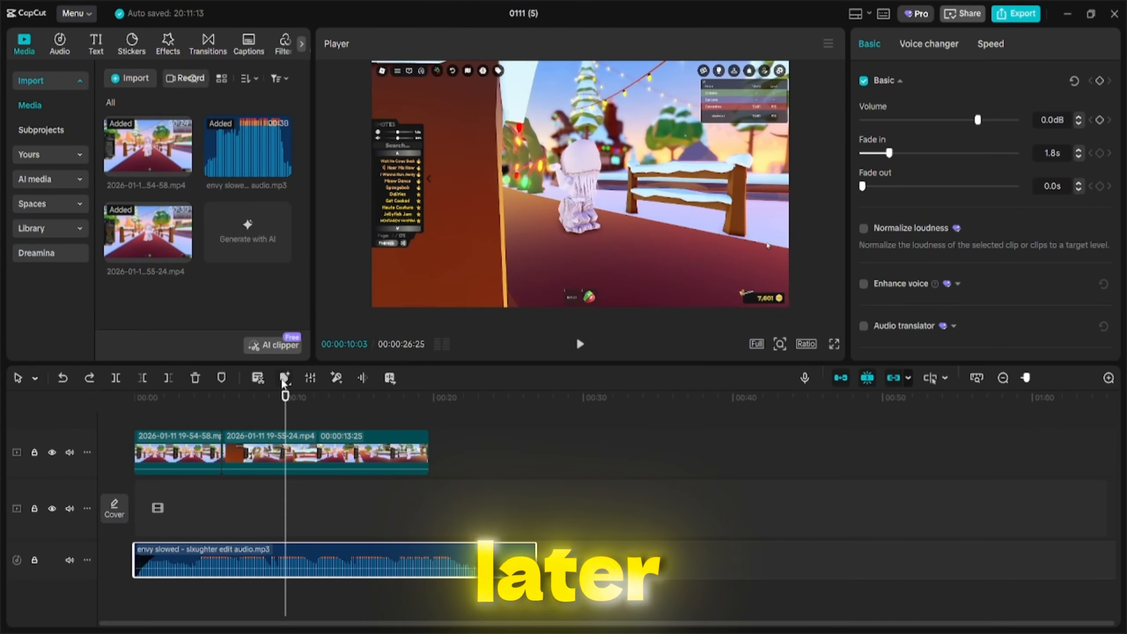
click(284, 377)
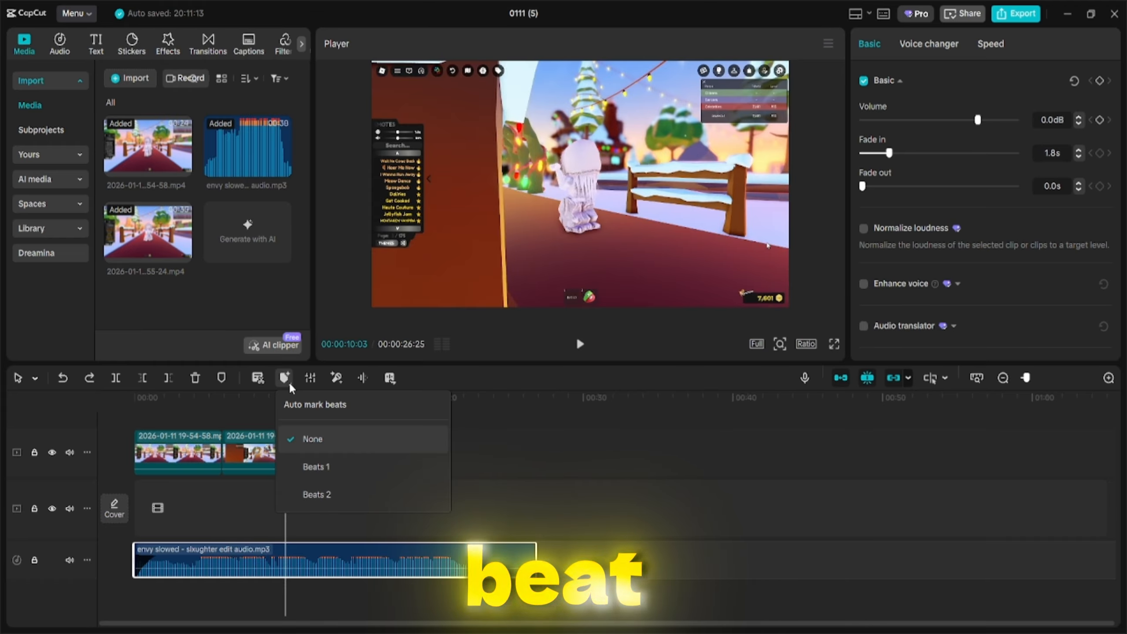
click(329, 497)
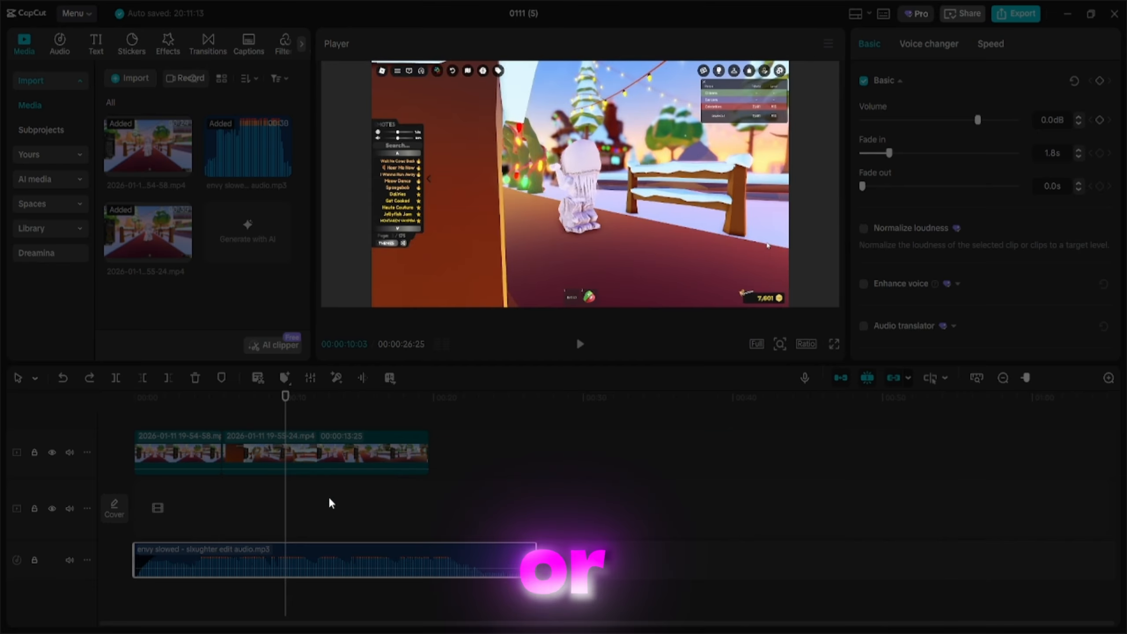
Trim the end of the first video clip and shorten the end of the second clip.
key(space)
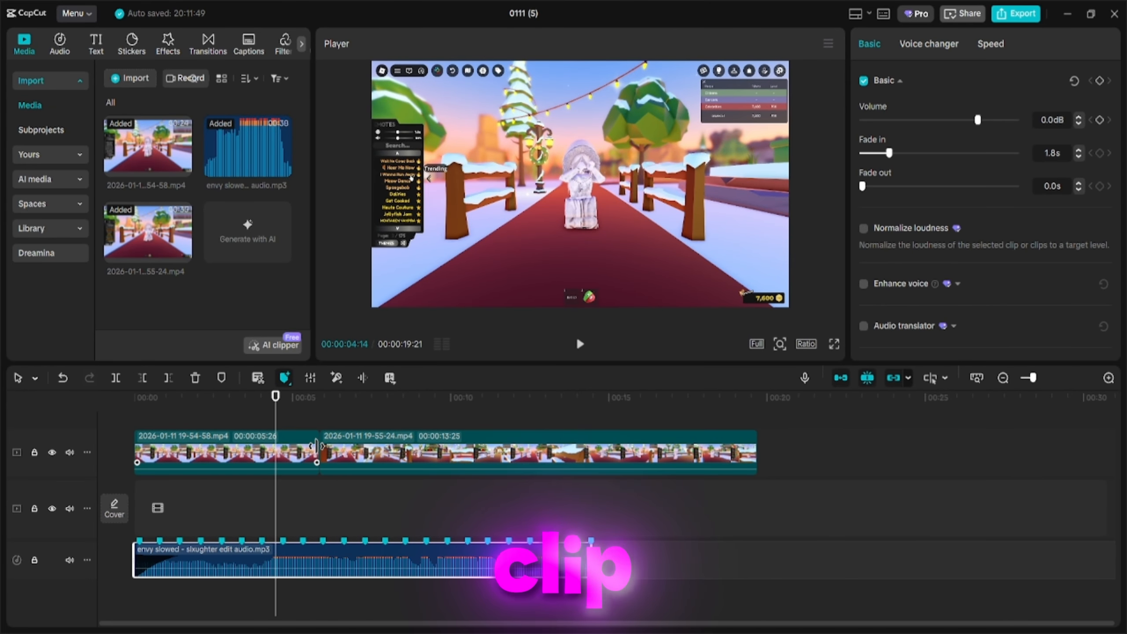
drag(317, 446, 274, 455)
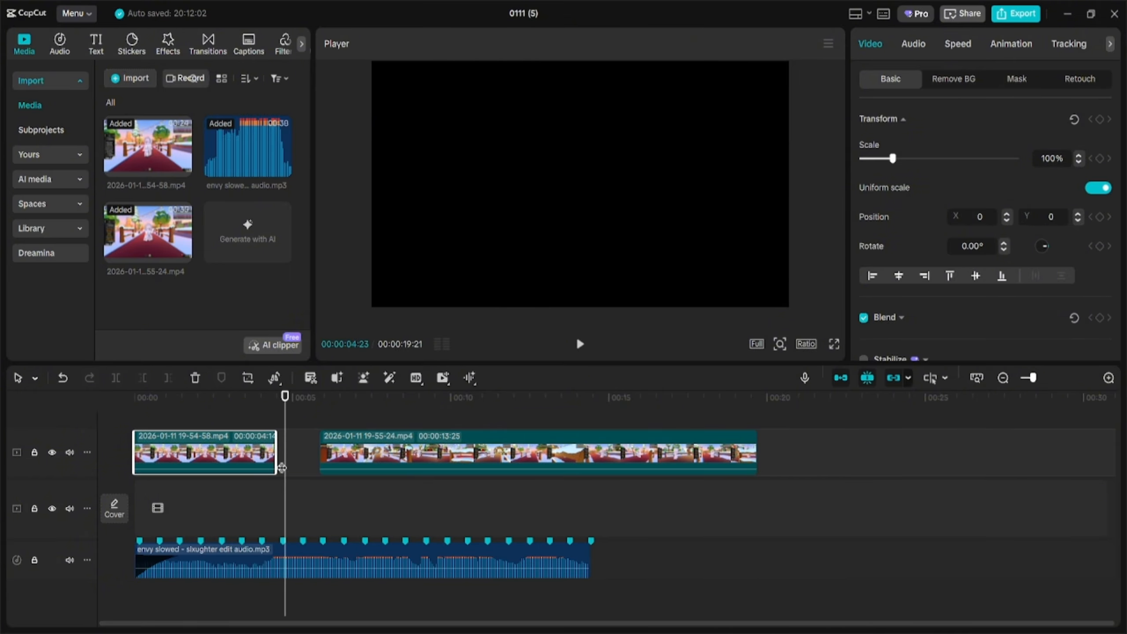
drag(754, 465, 610, 466)
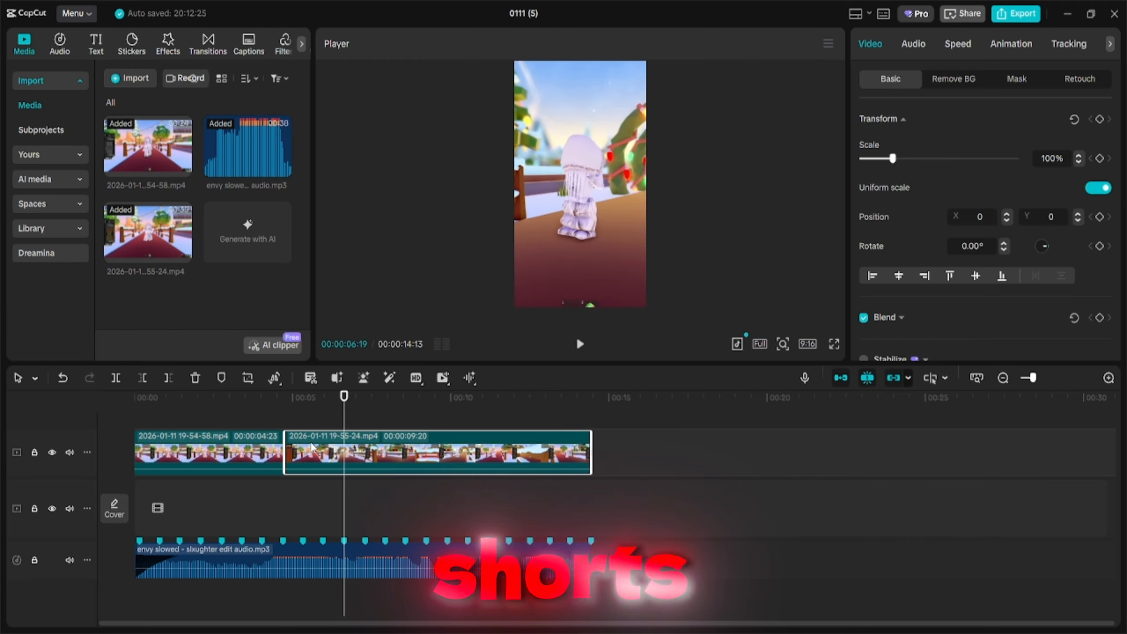
Raise the clip's Saturation to 13 in the Adjust settings.
ctrl+click(251, 469)
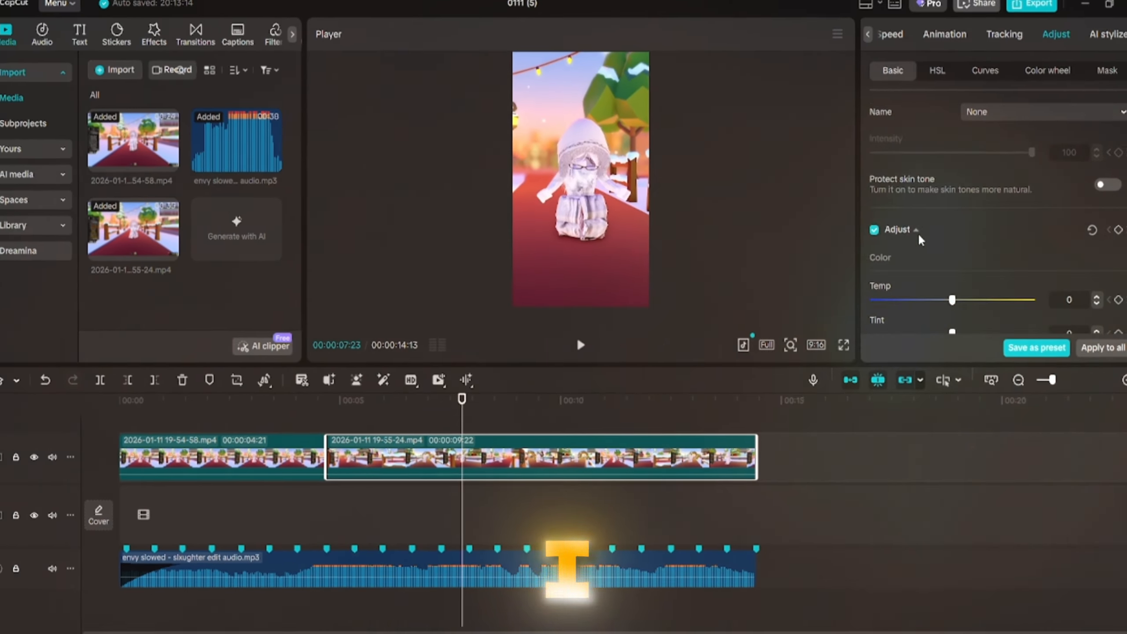
scroll(918, 235, down, 3)
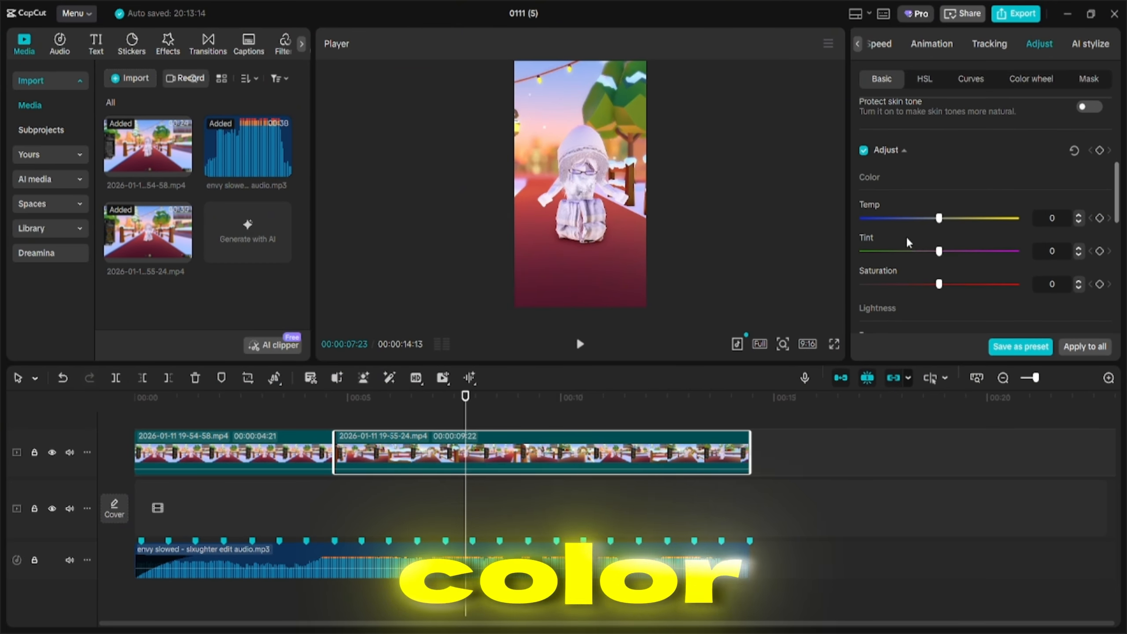
drag(940, 284, 959, 288)
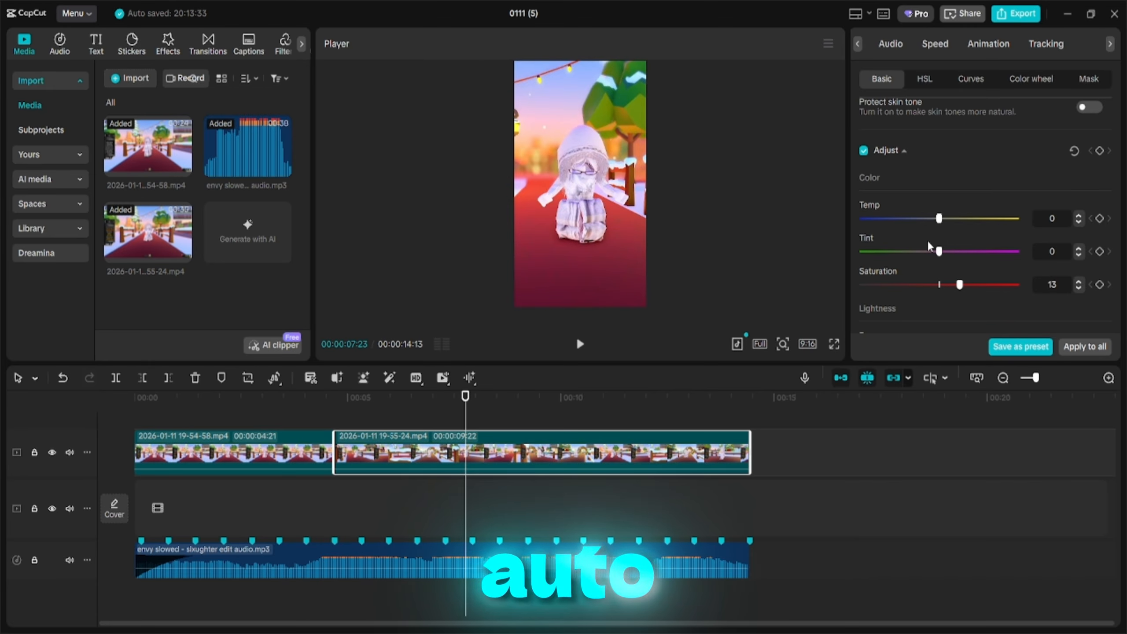
scroll(926, 239, down, 3)
scroll(953, 171, up, 10)
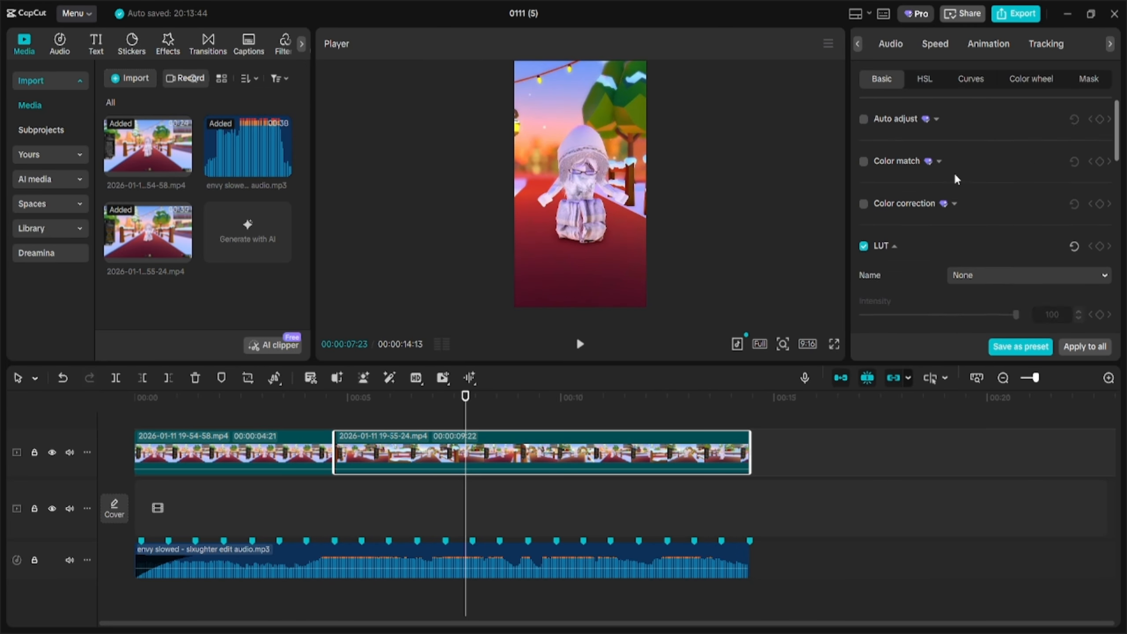
scroll(953, 171, down, 5)
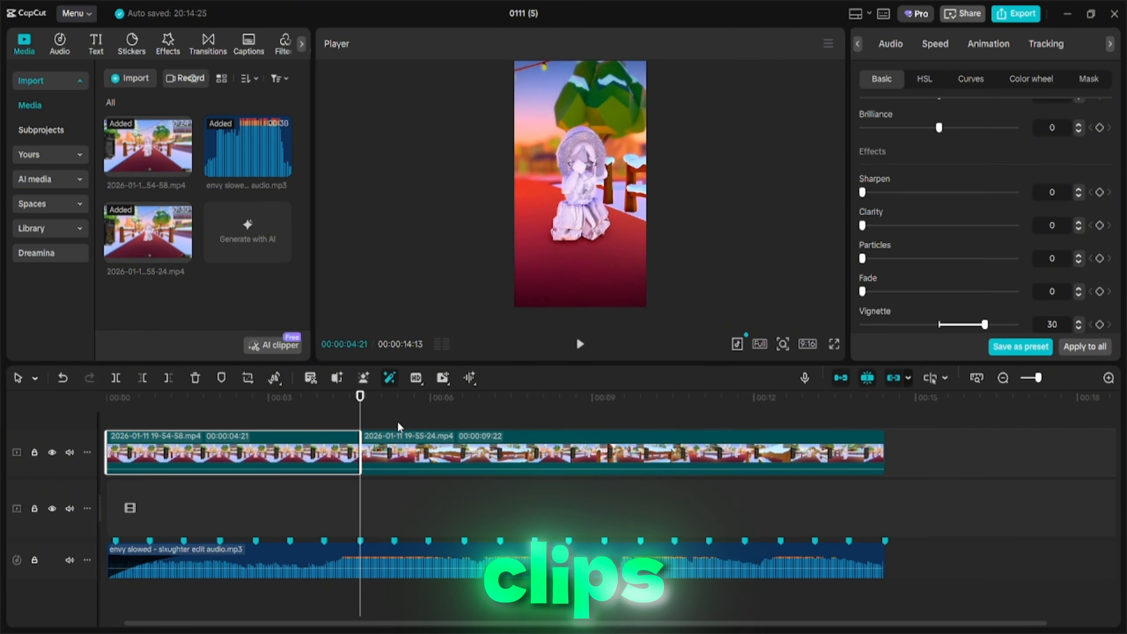
Split the second clip at the playhead on a beat marker.
click(403, 450)
click(394, 398)
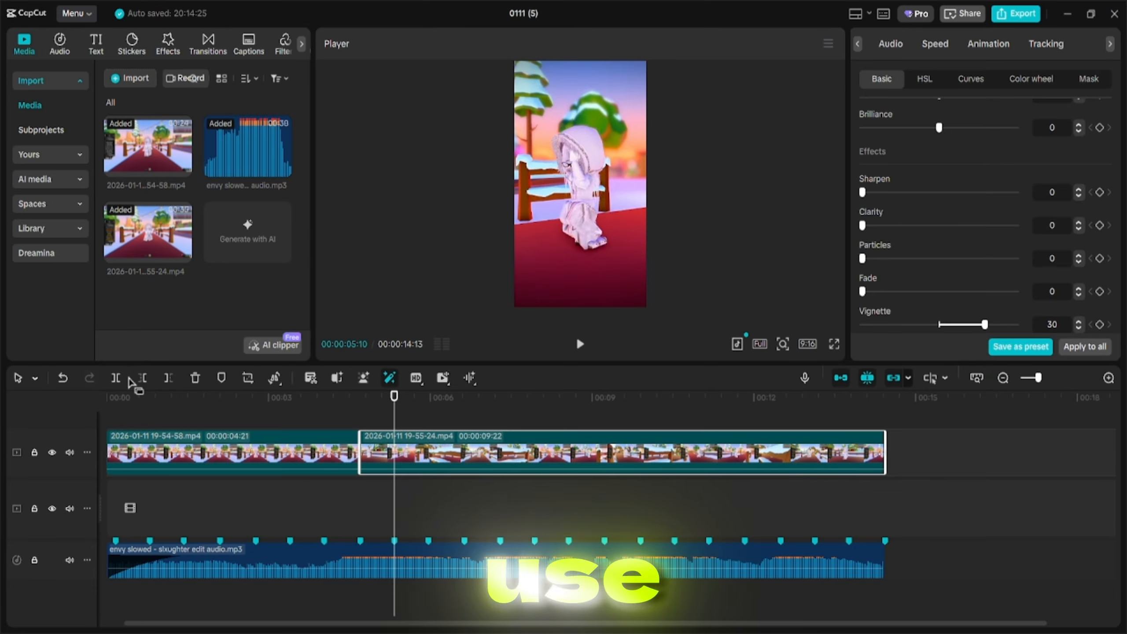
key(ctrl+b)
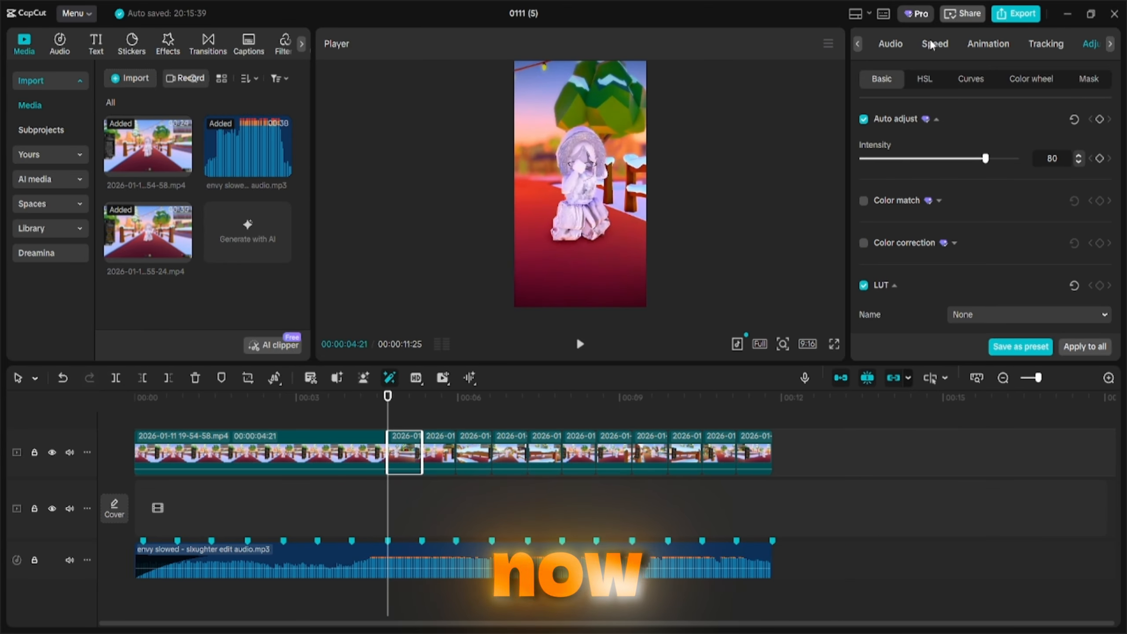
Apply the Montage speed curve to the short segment after the first clip.
click(931, 44)
click(988, 82)
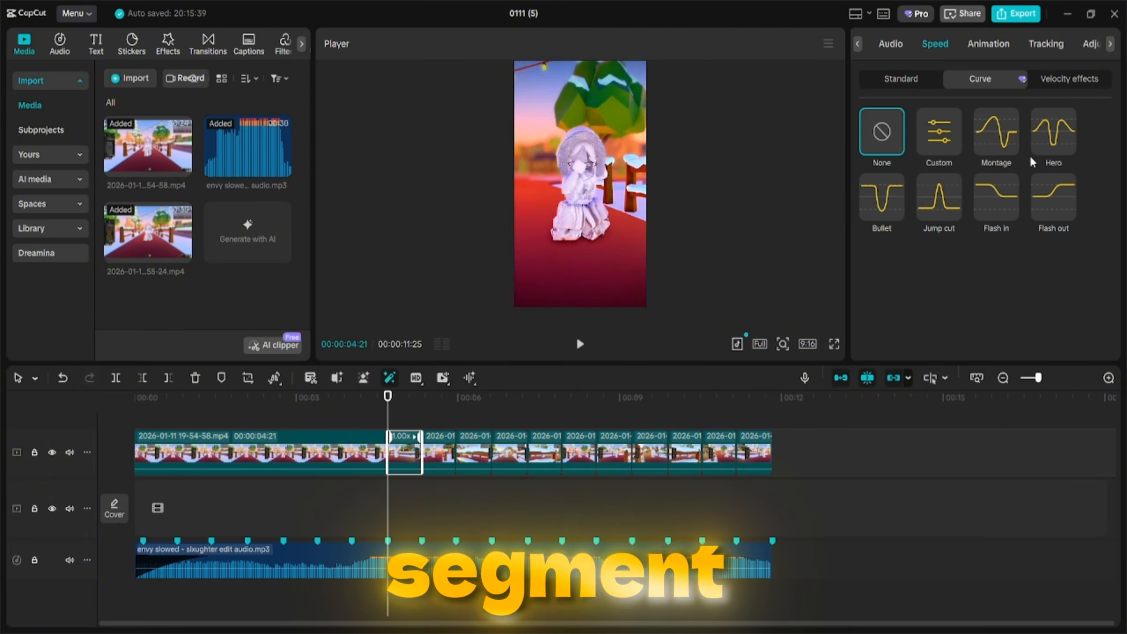
click(991, 131)
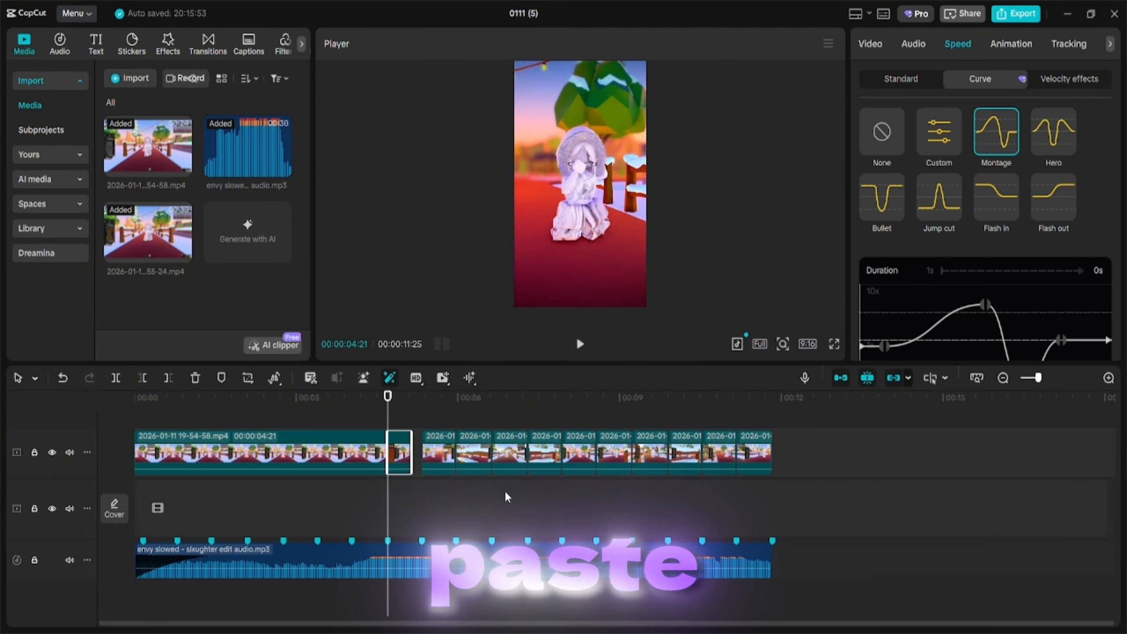
Move the speed-ramped segment onto a new track above the main clips.
drag(402, 458, 402, 428)
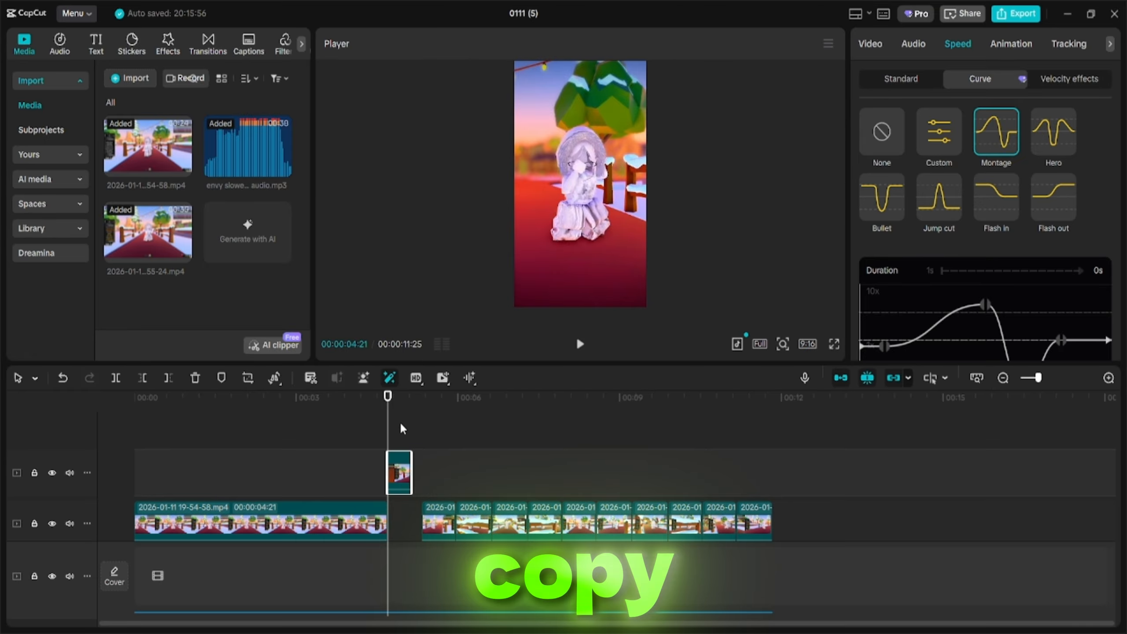
ctrl+scroll(405, 494, up, 5)
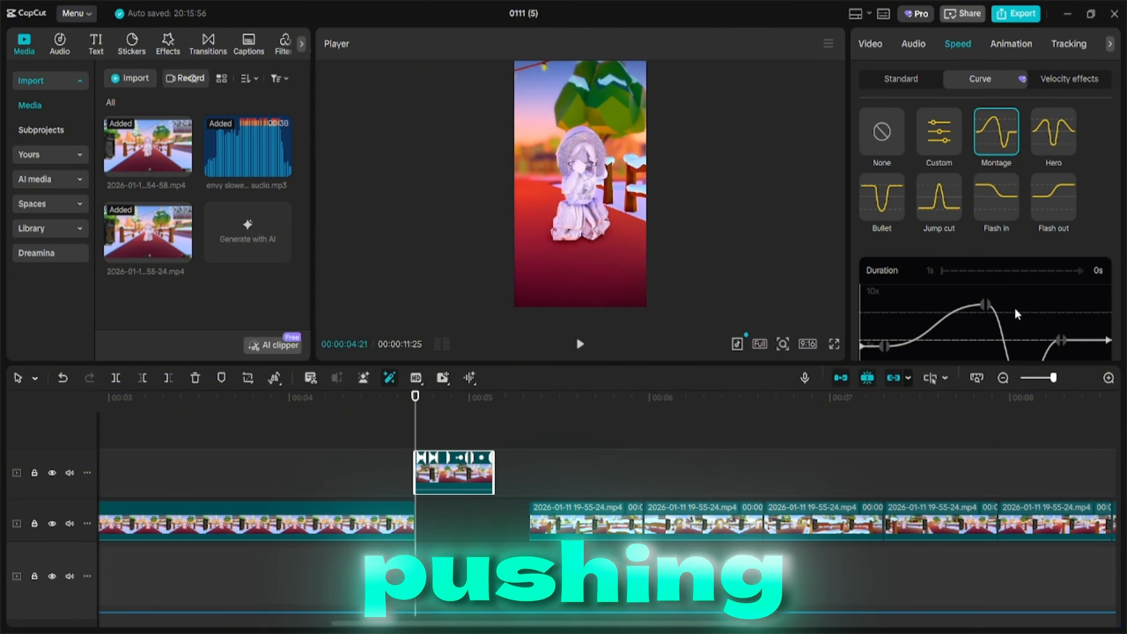
Reshape the Montage speed curve by moving its control points.
scroll(1016, 313, down, 1)
scroll(1014, 307, down, 2)
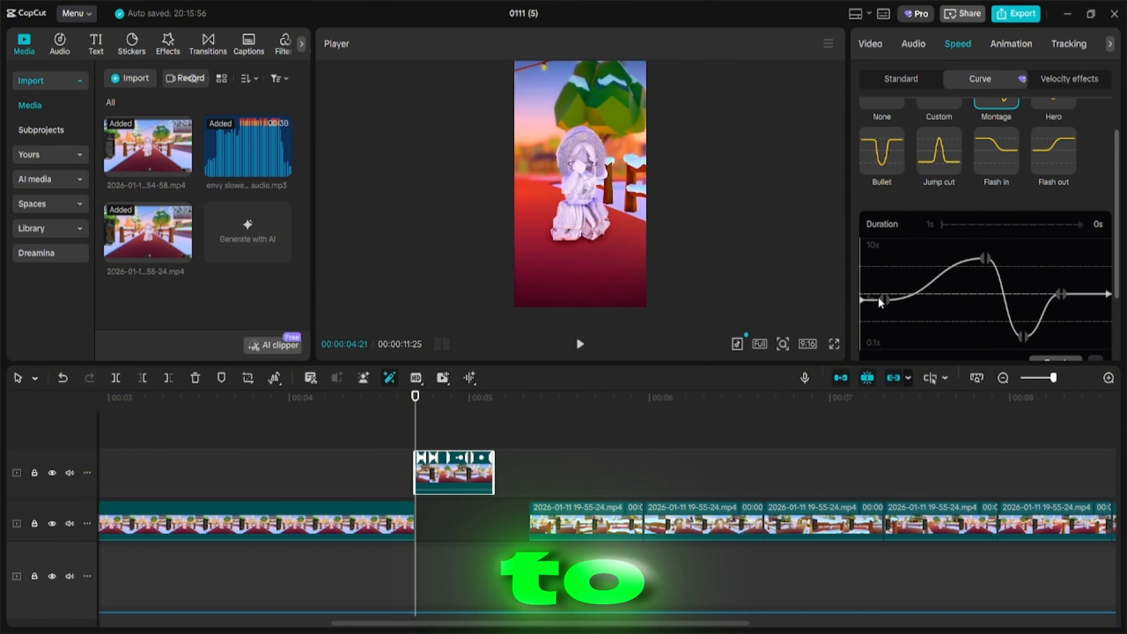
drag(884, 298, 884, 311)
drag(984, 260, 969, 274)
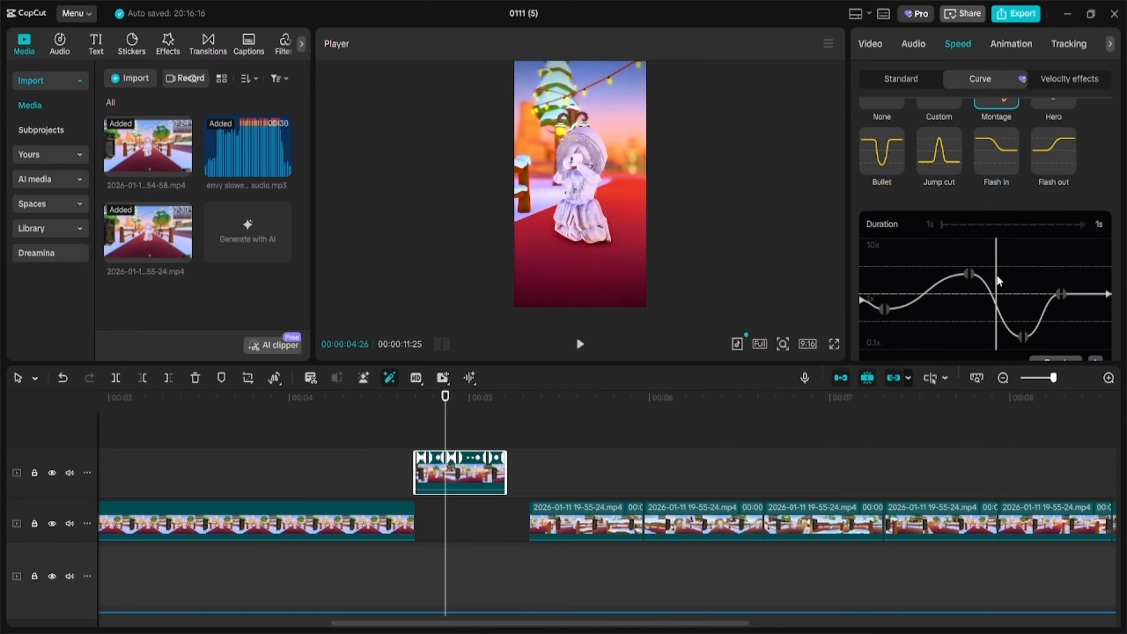
drag(1060, 294, 1067, 305)
mouse_move(1023, 336)
mouse_down()
mouse_move(1029, 348)
mouse_move(1020, 335)
mouse_up()
mouse_move(884, 309)
mouse_down()
mouse_move(906, 312)
mouse_move(876, 329)
mouse_up()
Play back the speed-ramped segment from its start to preview it.
click(412, 398)
key(space)
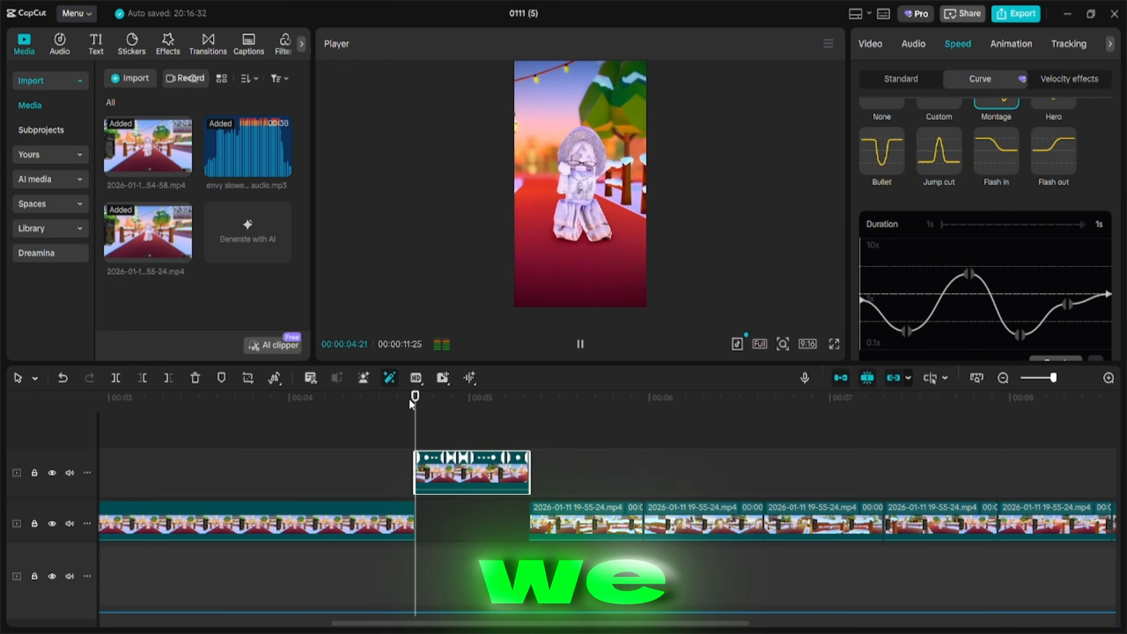
click(427, 395)
key(space)
key(space)
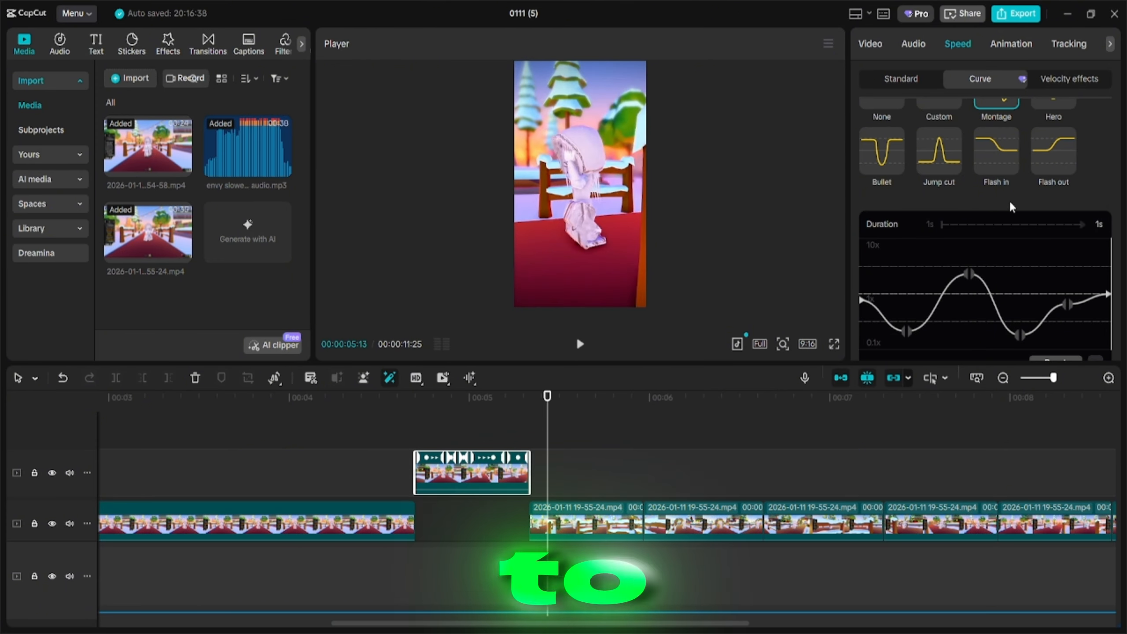
Enable Smooth slow-mo with Optical flow and fine-tune two speed curve points.
scroll(1009, 199, down, 3)
click(872, 305)
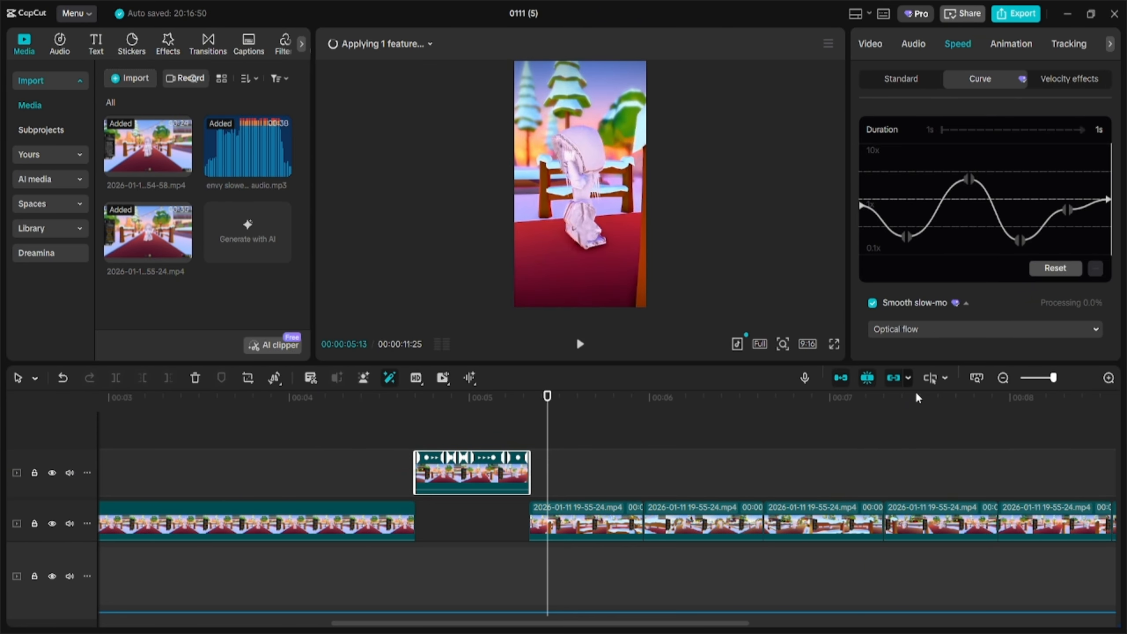
drag(905, 236, 909, 206)
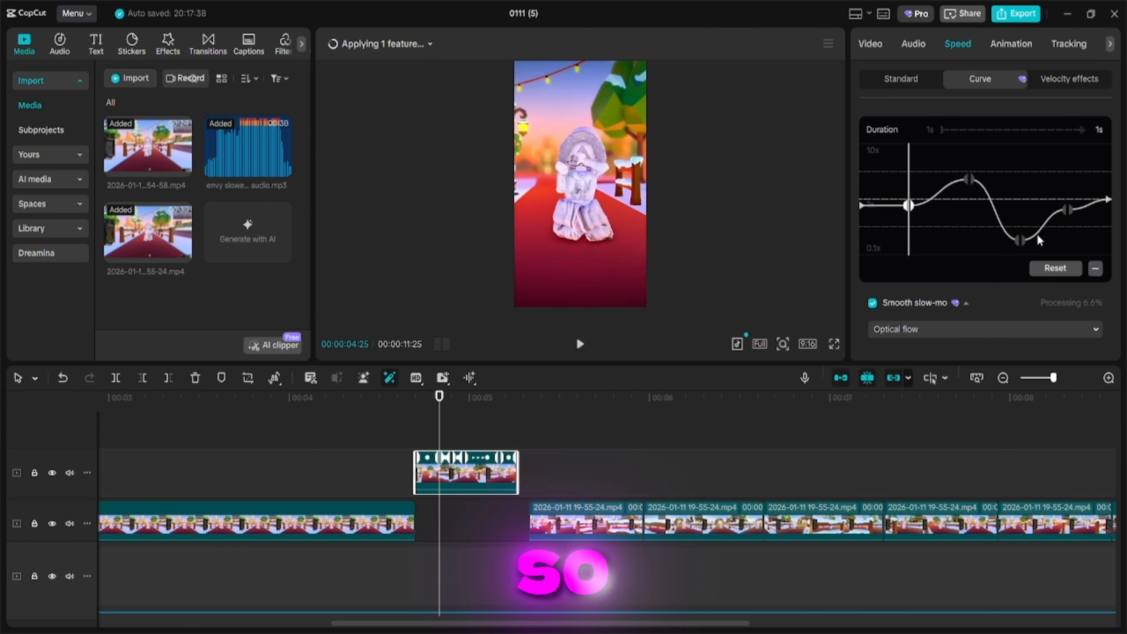
drag(1066, 209, 1068, 224)
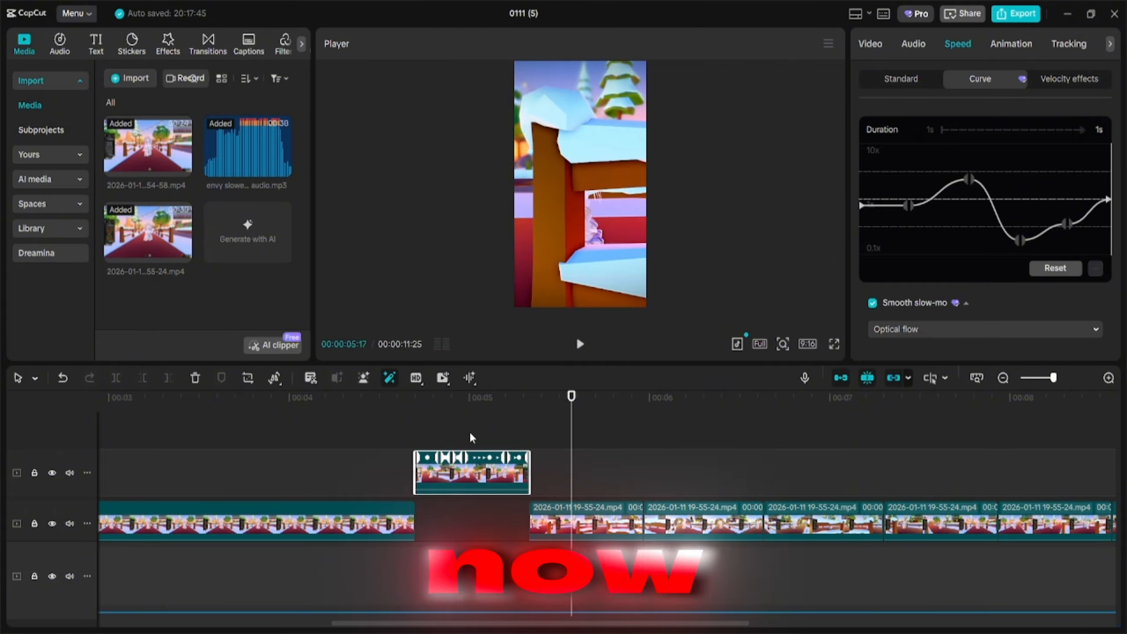
scroll(538, 493, down, 5)
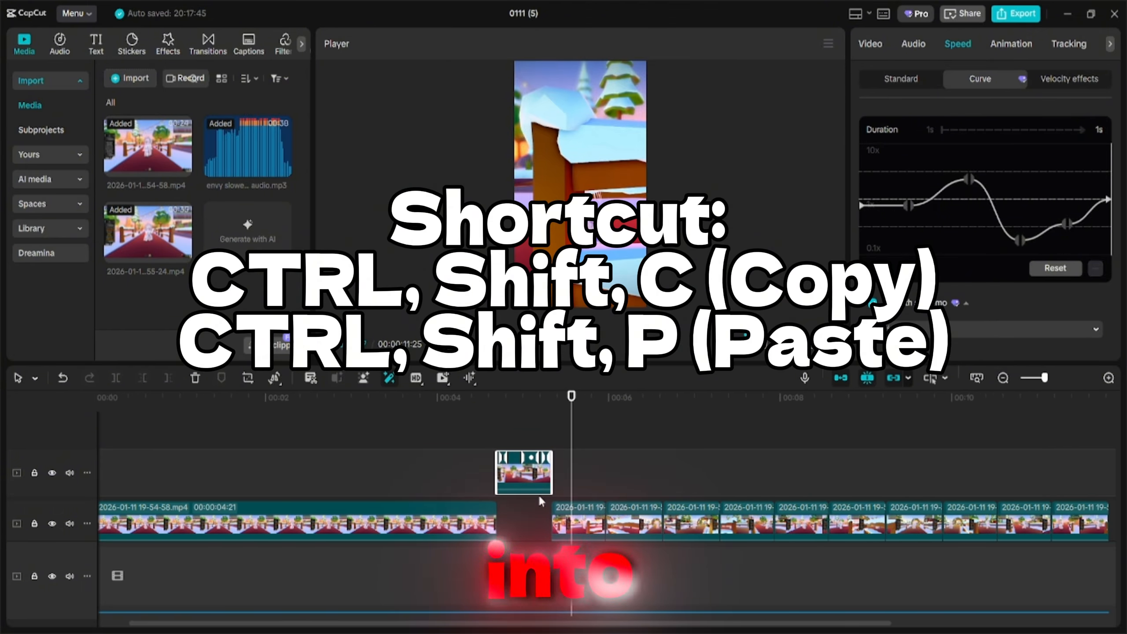
scroll(539, 495, down, 2)
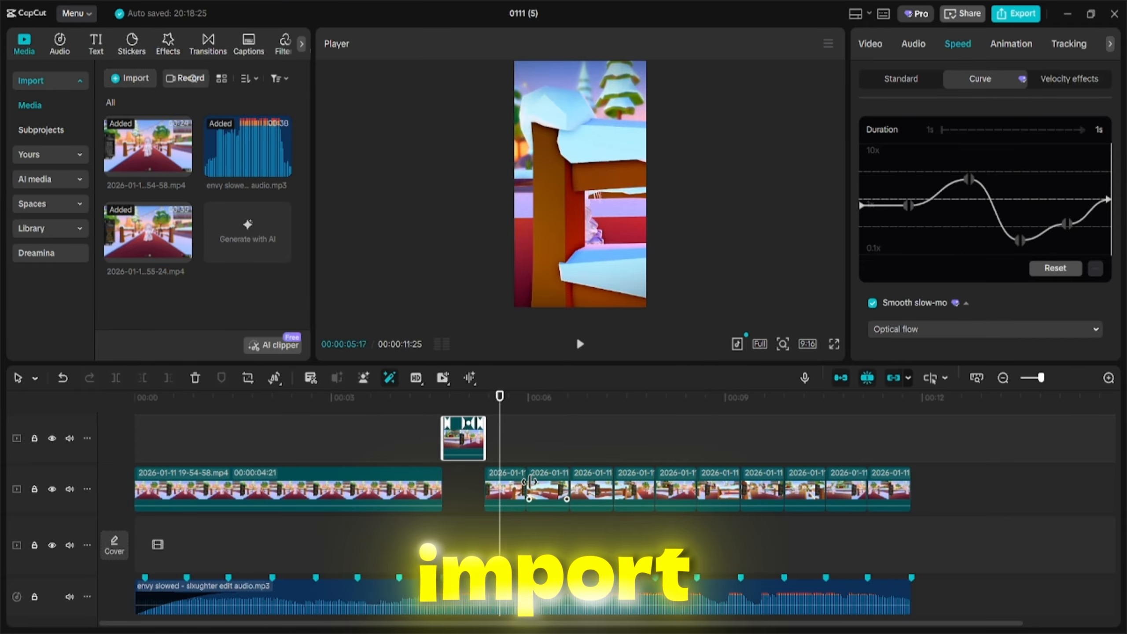
Paste the speed settings and apply the Montage speed curve to each of the short clips following the gap.
click(504, 497)
key(ctrl+shift+v)
click(548, 496)
key(ctrl+shift+v)
click(591, 496)
key(ctrl+shift+v)
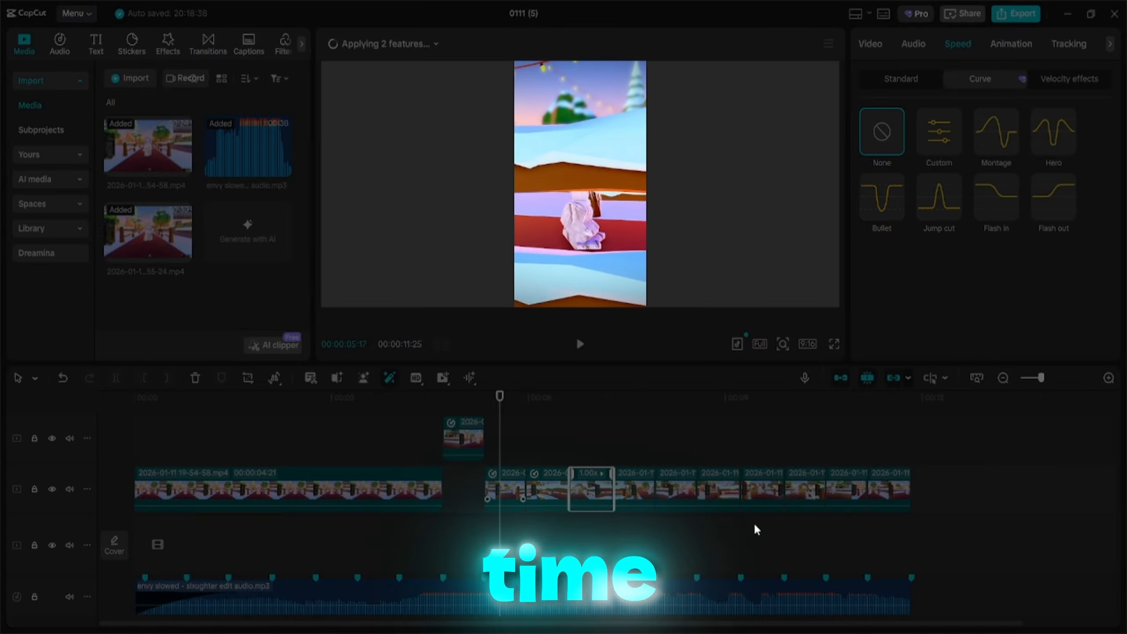
click(634, 496)
key(ctrl+shift+v)
click(676, 496)
click(996, 131)
click(719, 496)
click(996, 131)
click(763, 496)
click(996, 131)
click(846, 496)
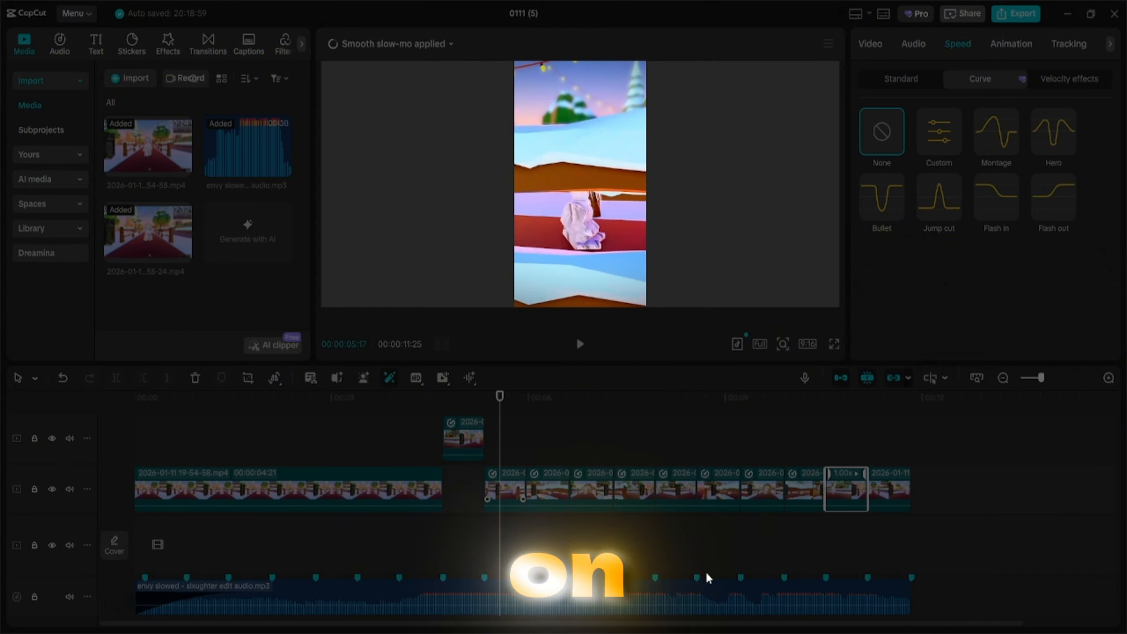
Fade out the first long clip by keyframing its opacity from 100% down to 0% at its end, and preview it.
click(357, 493)
scroll(1053, 238, down, 2)
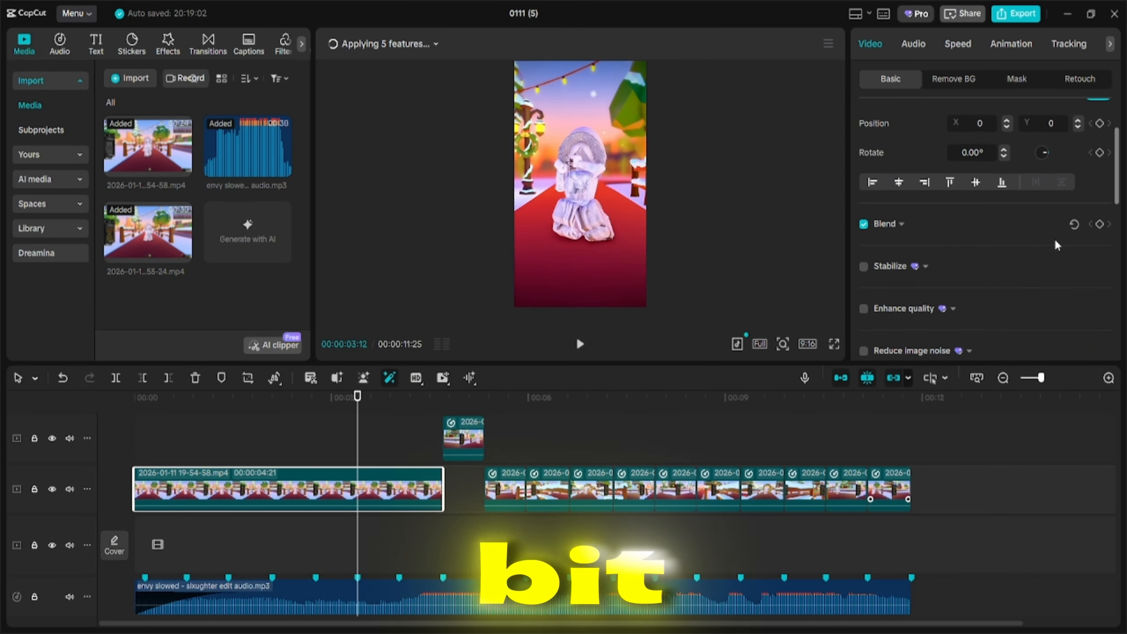
scroll(1054, 239, up, 2)
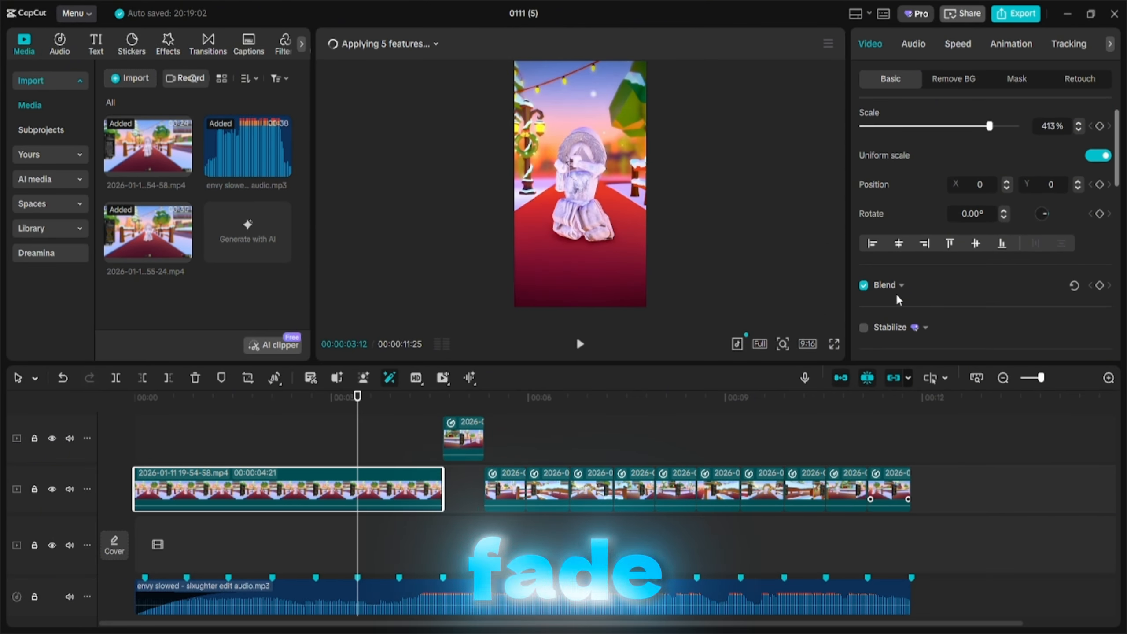
click(891, 287)
scroll(948, 261, down, 2)
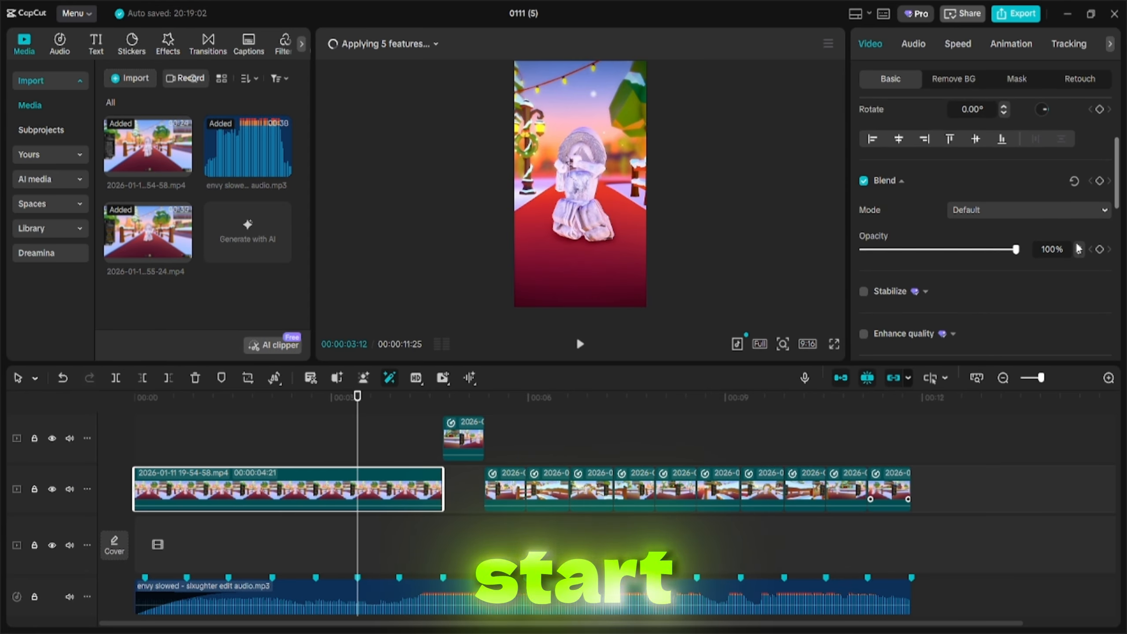
click(1100, 250)
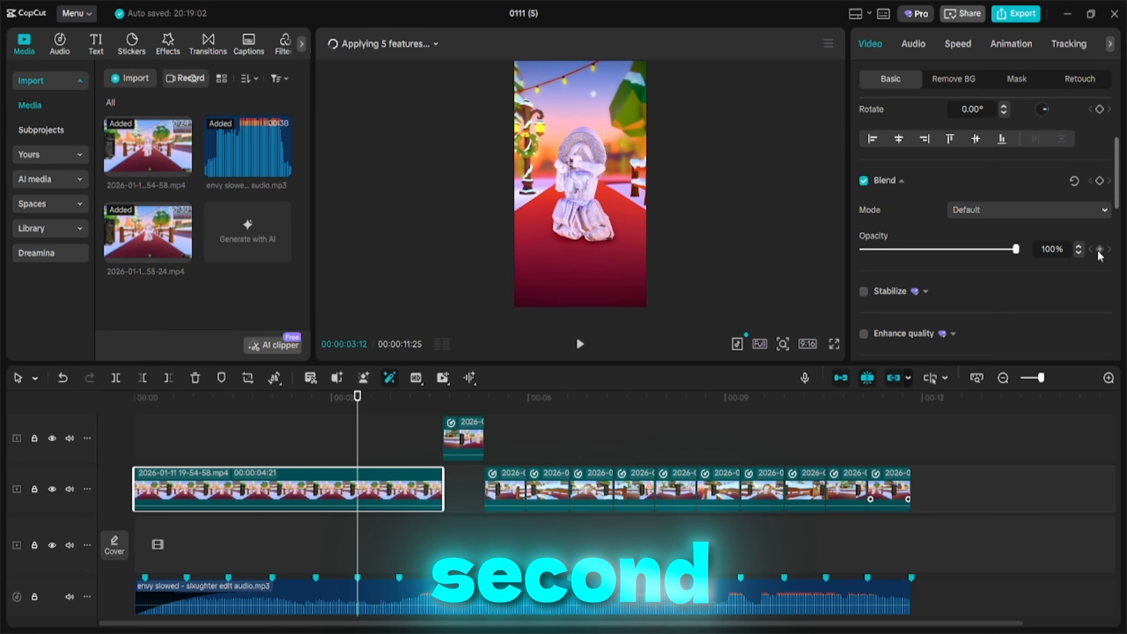
click(421, 397)
drag(434, 408, 440, 408)
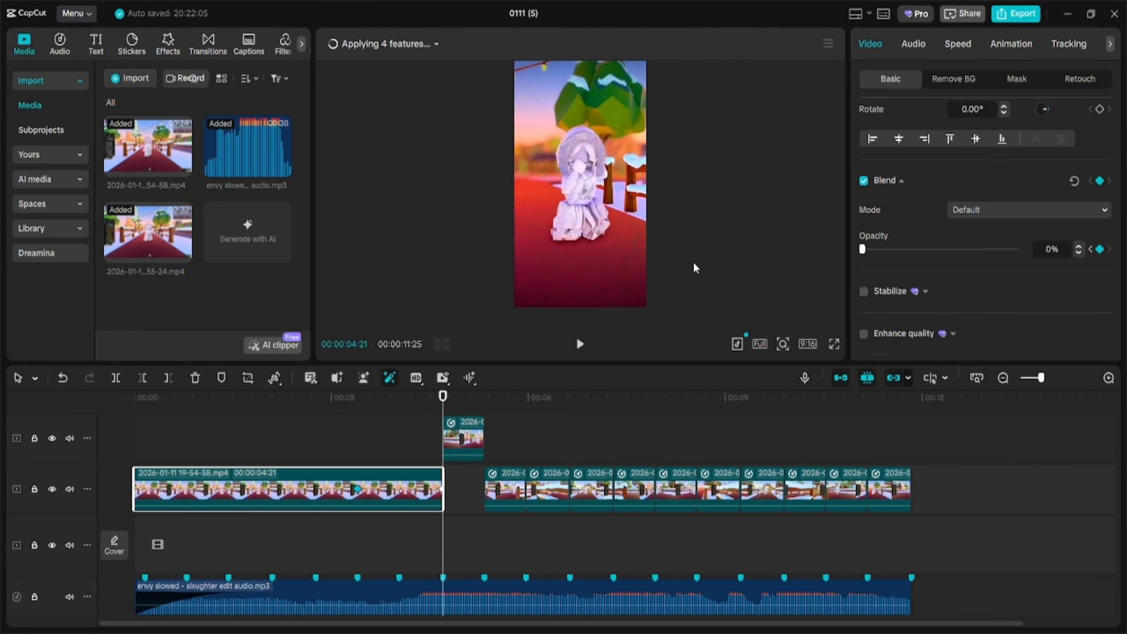
click(337, 402)
key(space)
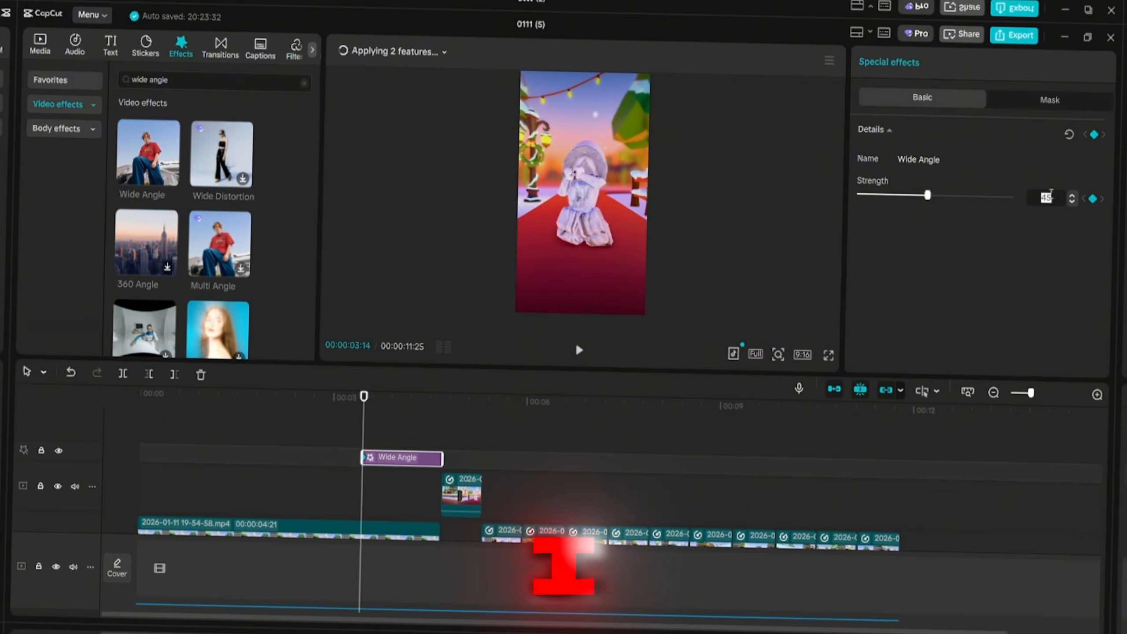
Set the Wide Angle effect's strength keyframe to 0 and play the effect back.
text(0)
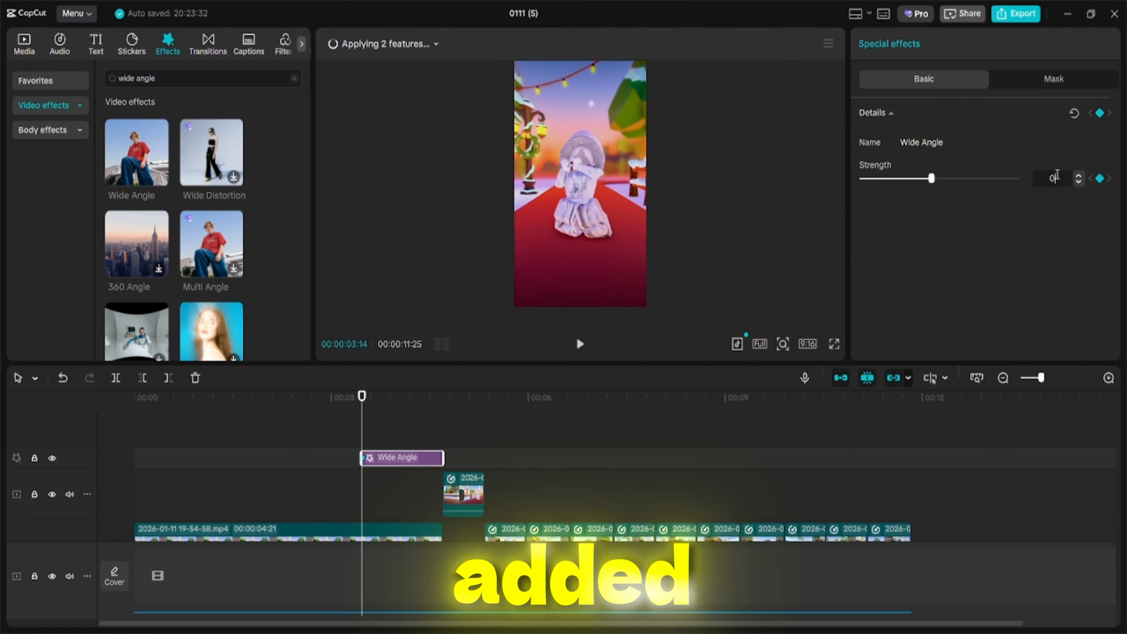
key(Return)
click(441, 405)
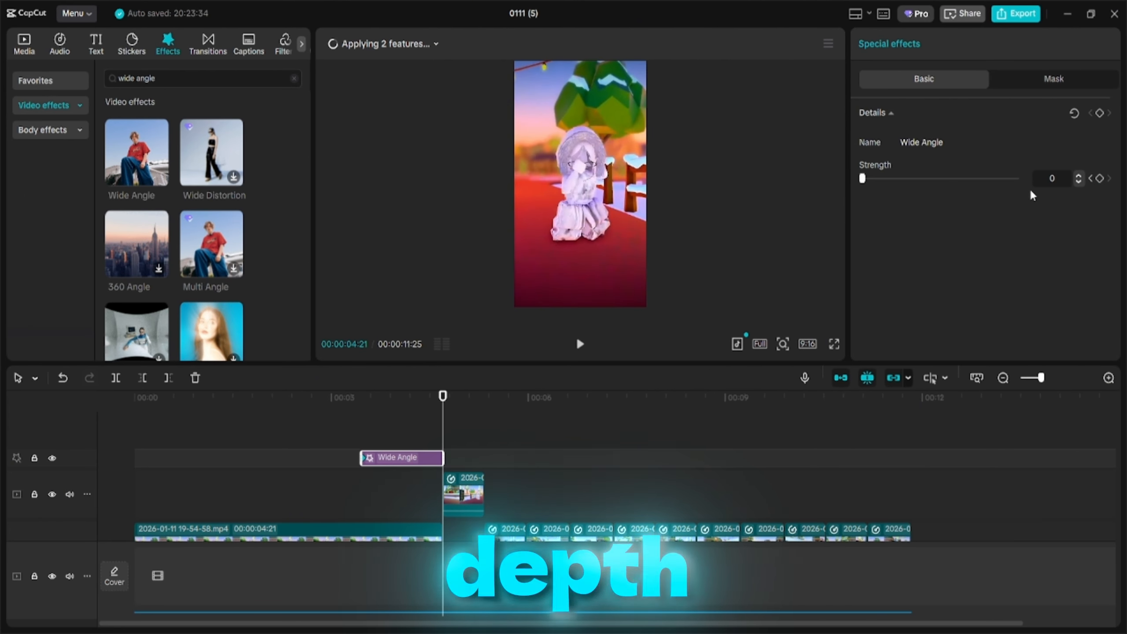
click(366, 404)
key(space)
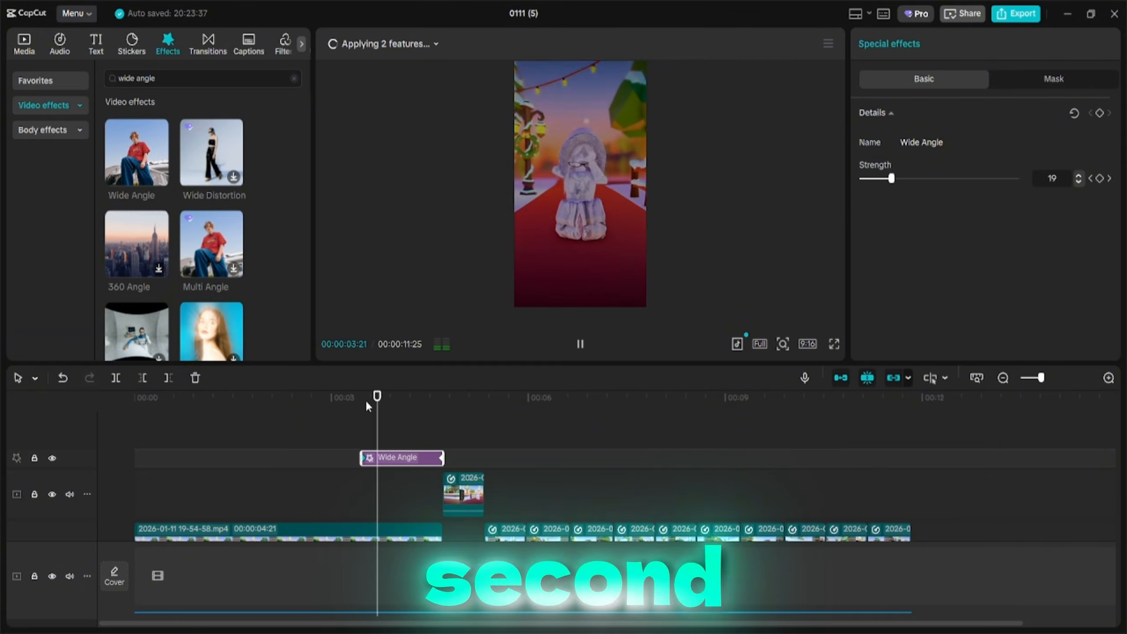
key(space)
Duplicate the Wide Angle effect and line the copy up with the original on the track above.
key(ctrl+c)
key(ctrl+v)
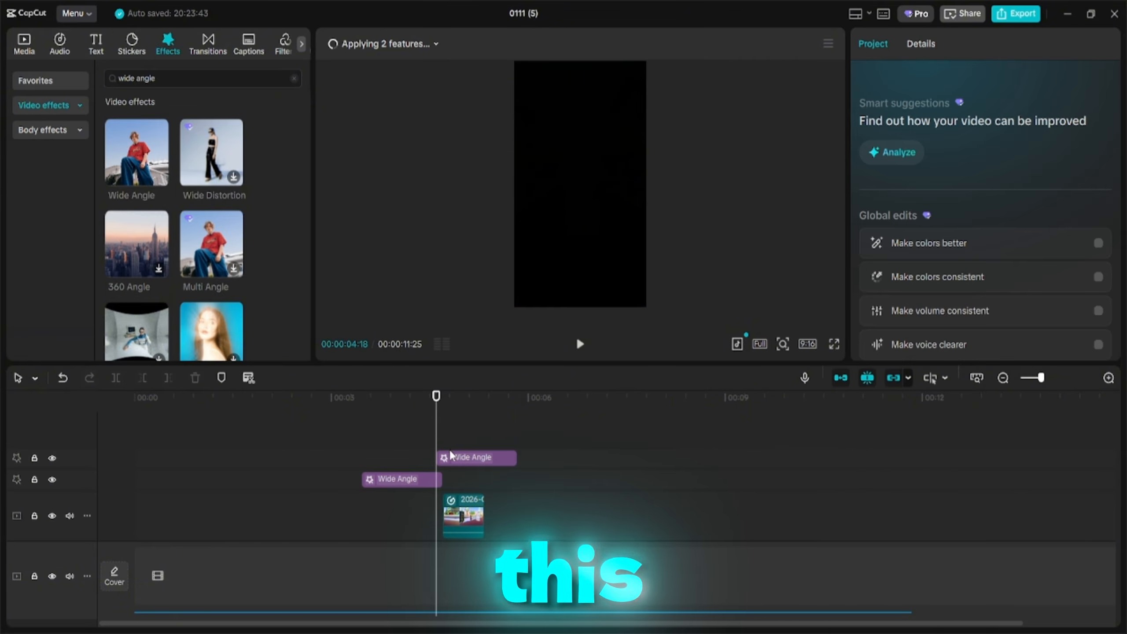
drag(448, 458, 379, 462)
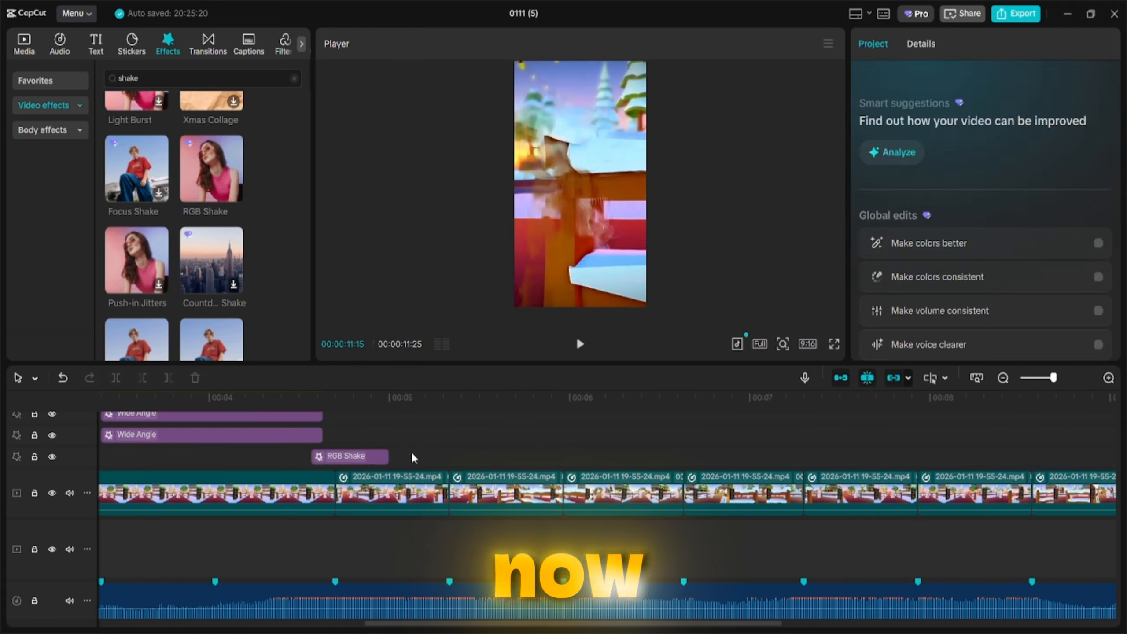
click(386, 455)
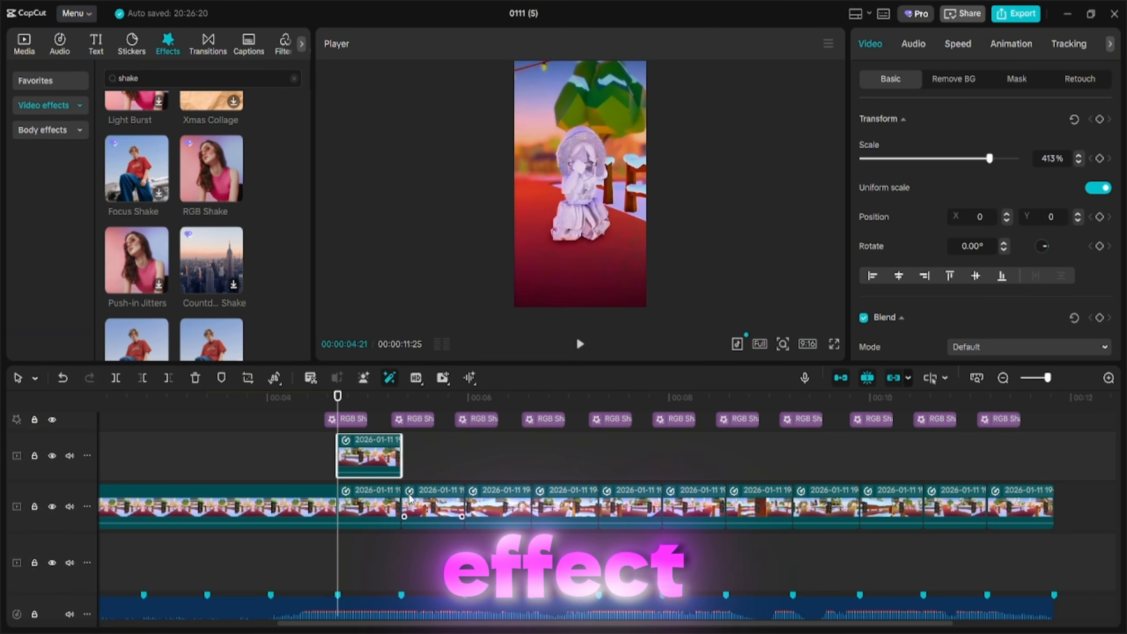
Move a clip onto the upper track and keyframe its scale, setting it to 700%.
drag(410, 497, 435, 437)
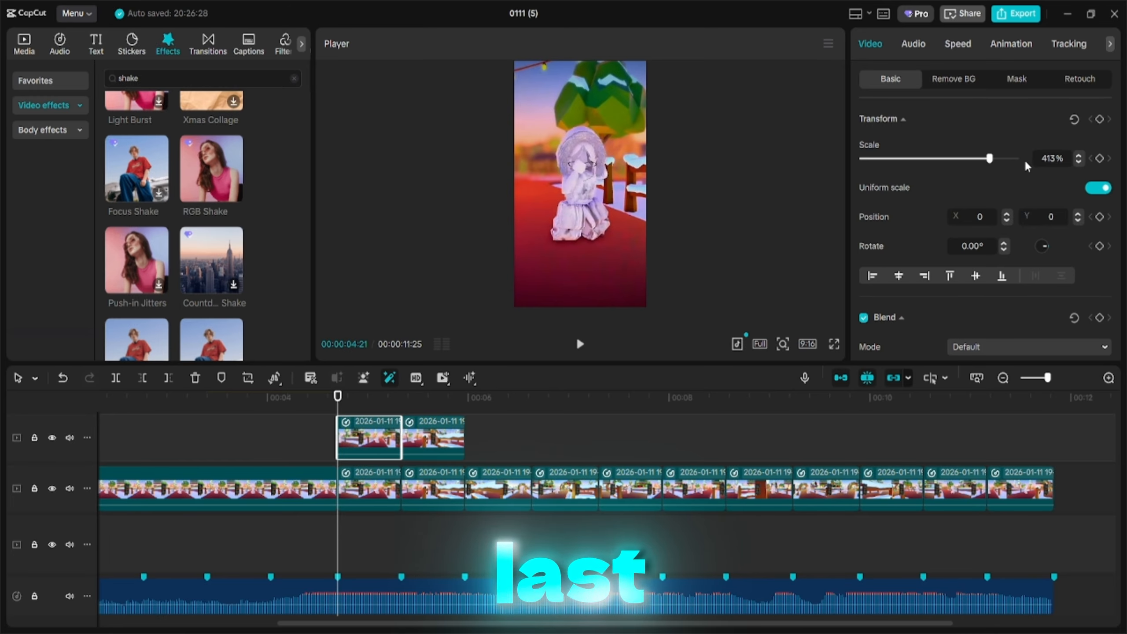
click(1100, 159)
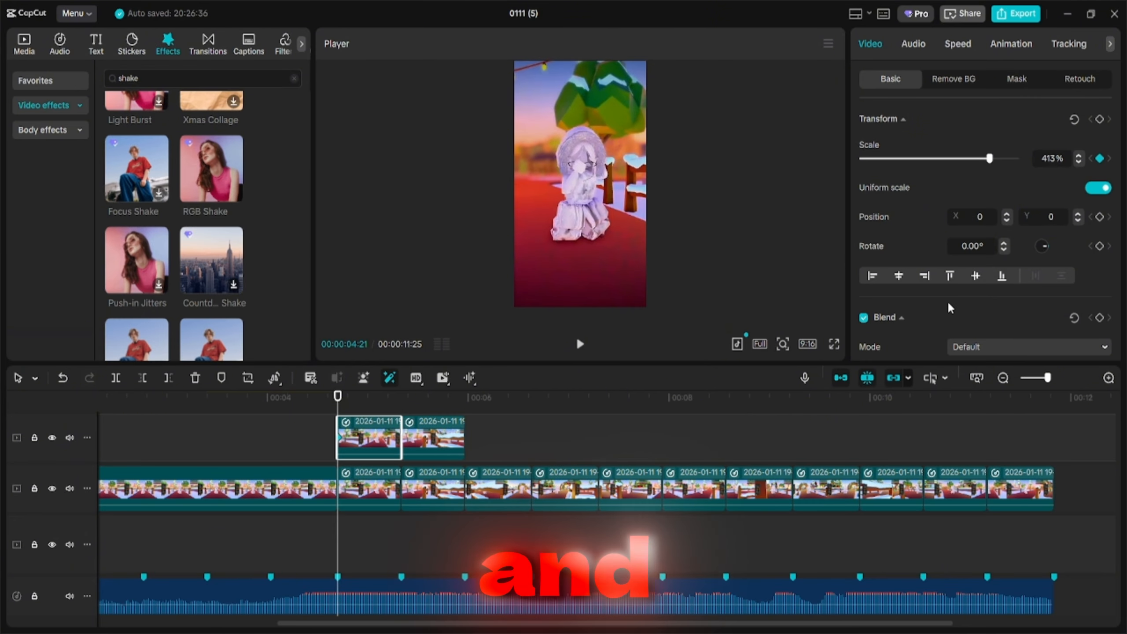
scroll(1016, 324, down, 1)
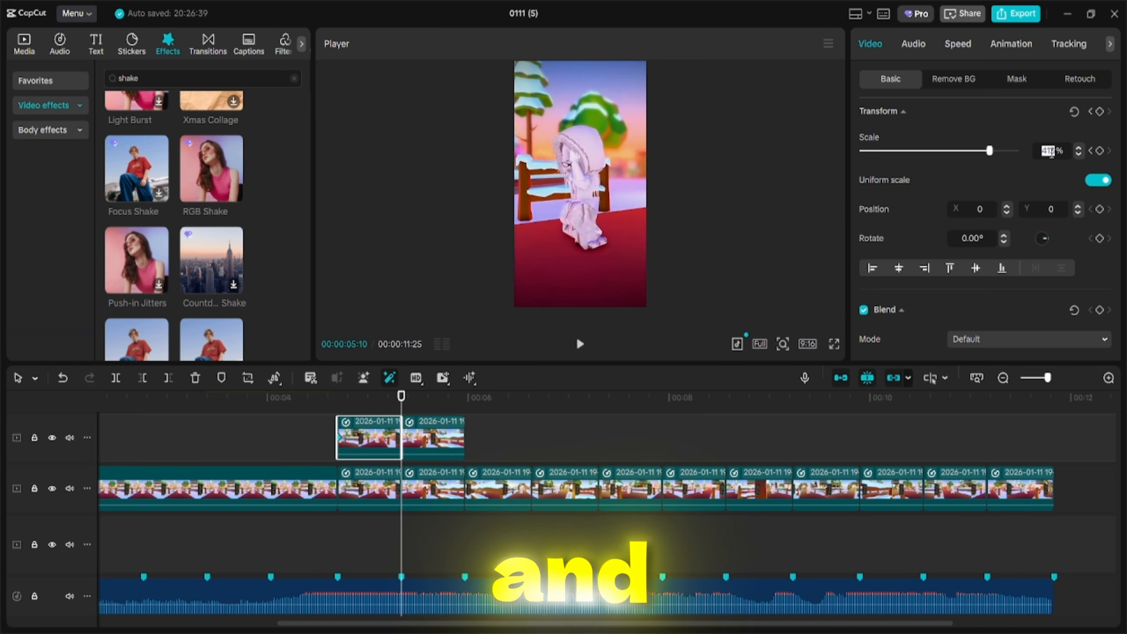
text(700)
key(Return)
scroll(1019, 222, down, 5)
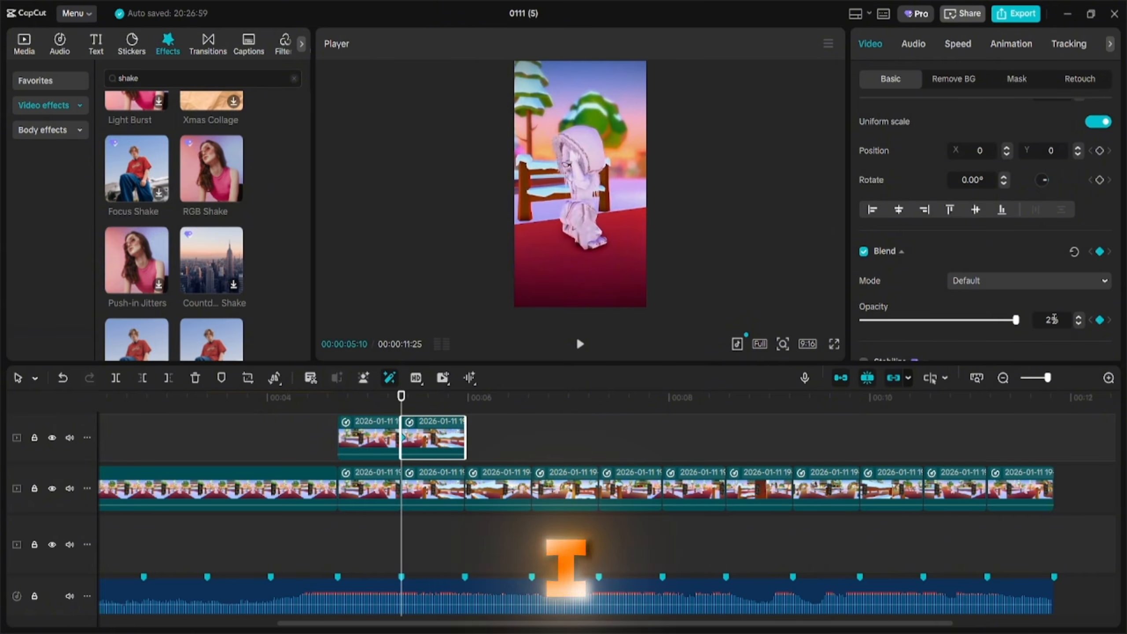
scroll(1044, 254, up, 3)
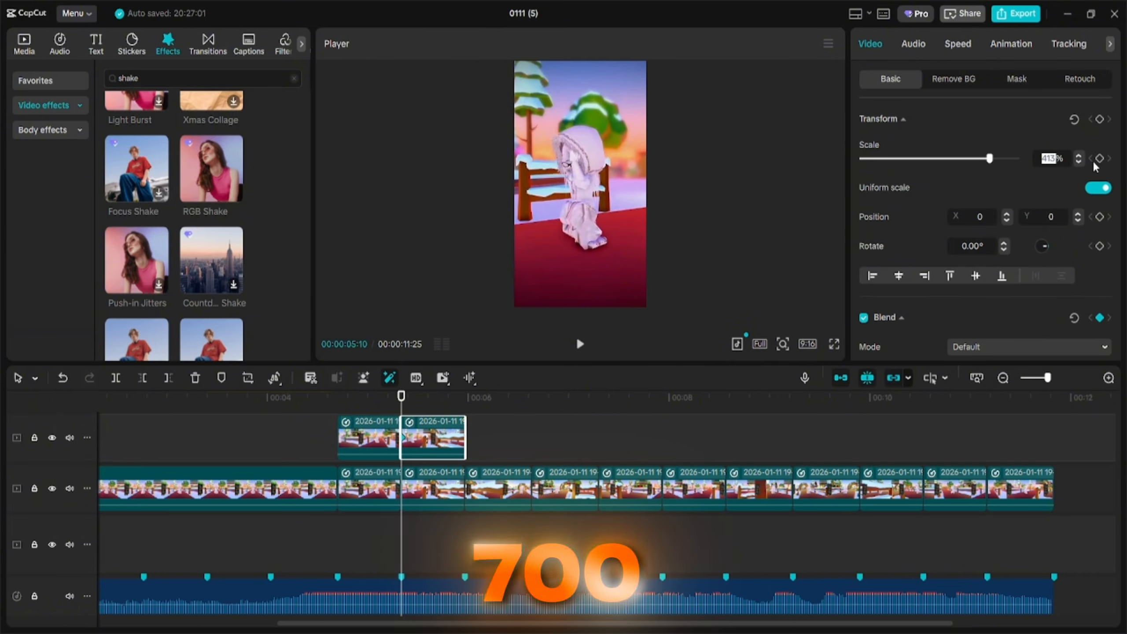
text(700)
key(Return)
Set the upper clip's opacity to 0% at its end and preview from the start.
click(469, 401)
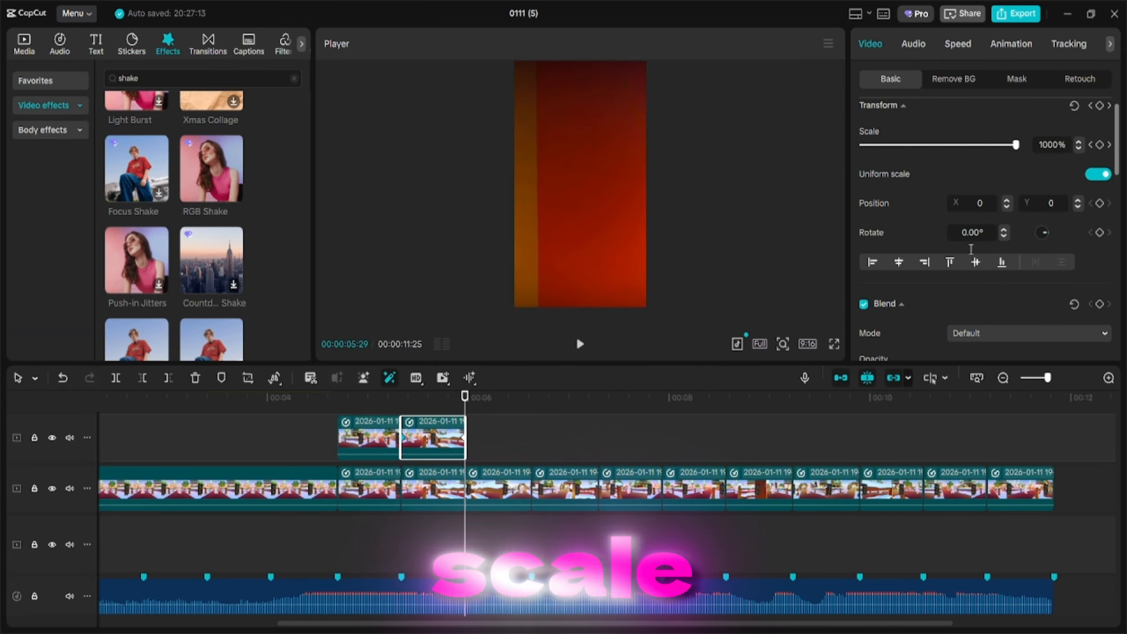
scroll(993, 290, down, 5)
click(1044, 268)
text(0)
key(Return)
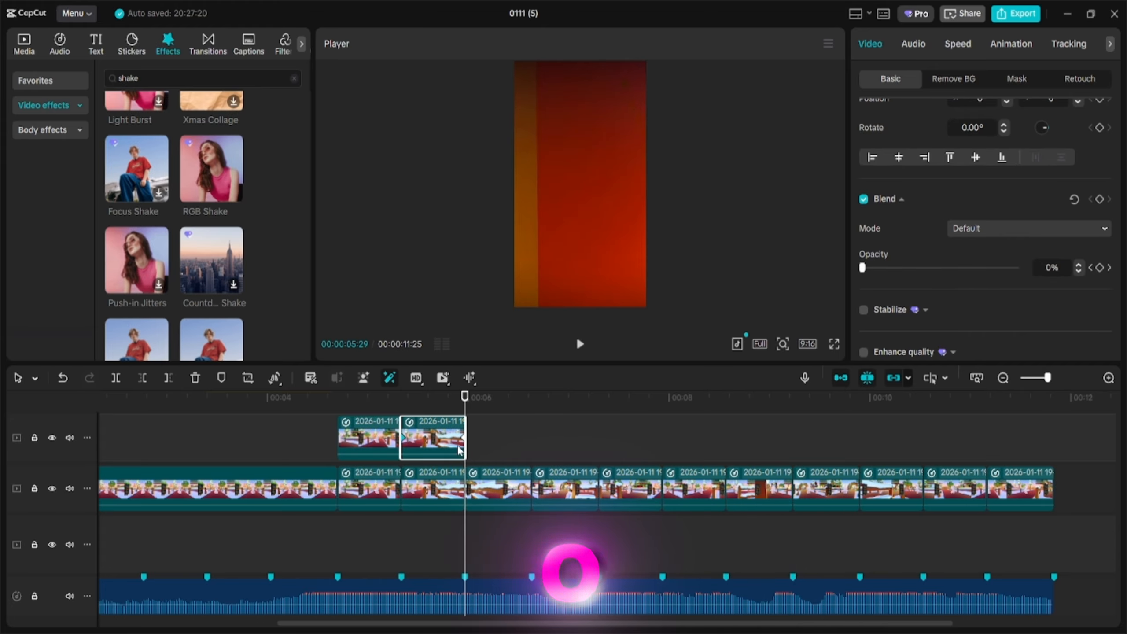
click(317, 390)
key(space)
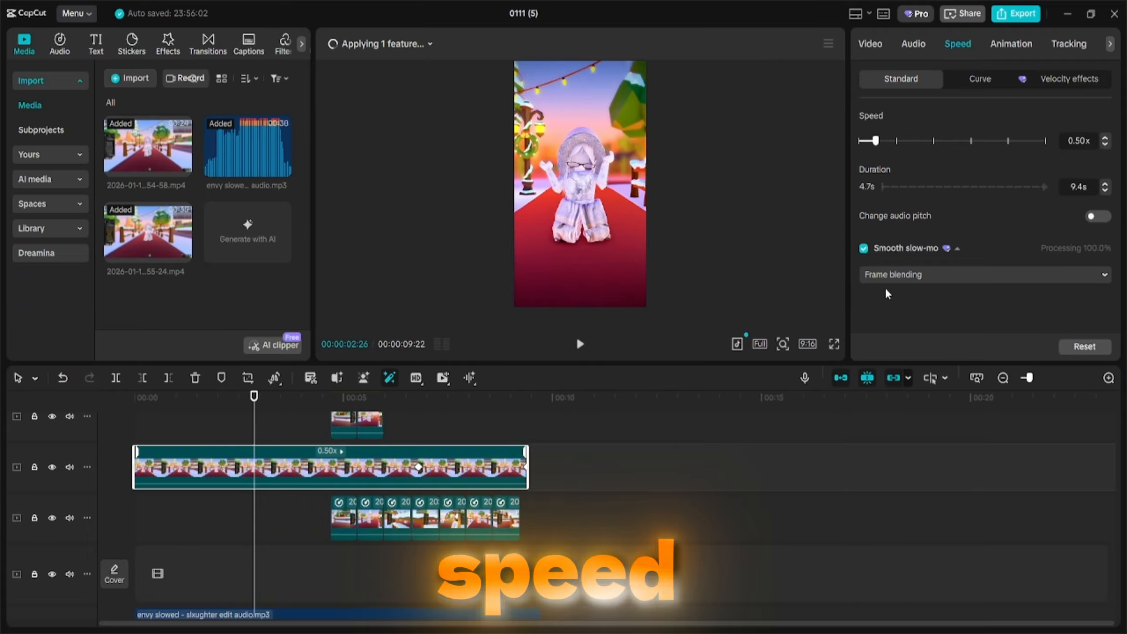
Switch the slowed clip's Smooth slow-mo method to Optical flow.
click(893, 276)
click(900, 344)
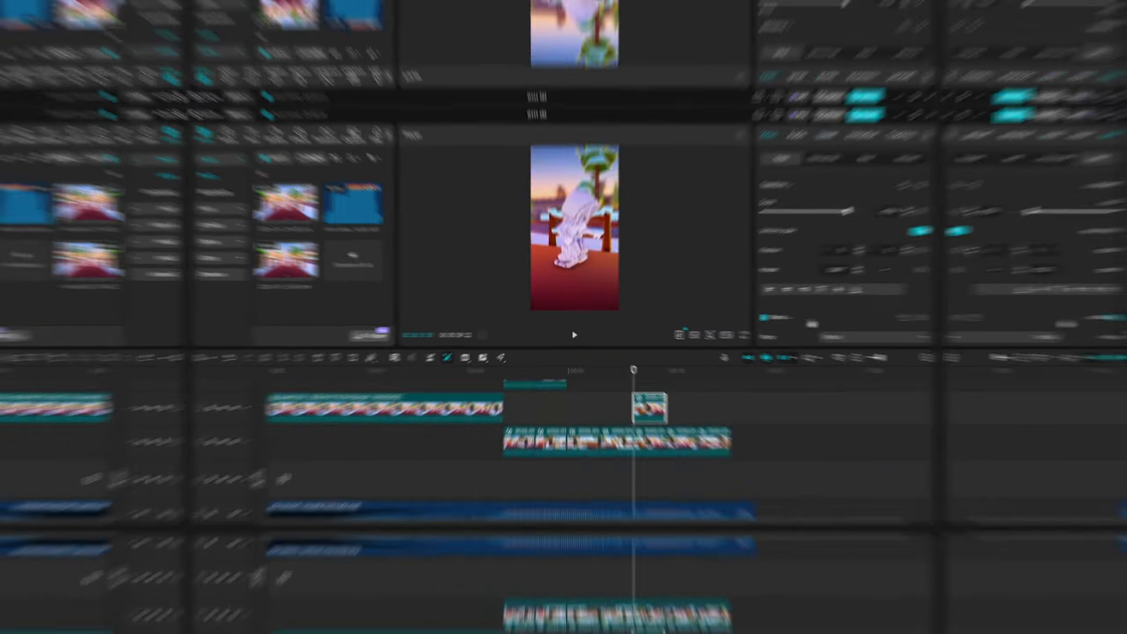
Set the small ghost clip's opacity to 0% on the upper track.
scroll(815, 323, down, 3)
click(918, 279)
drag(633, 369, 664, 369)
drag(863, 278, 713, 276)
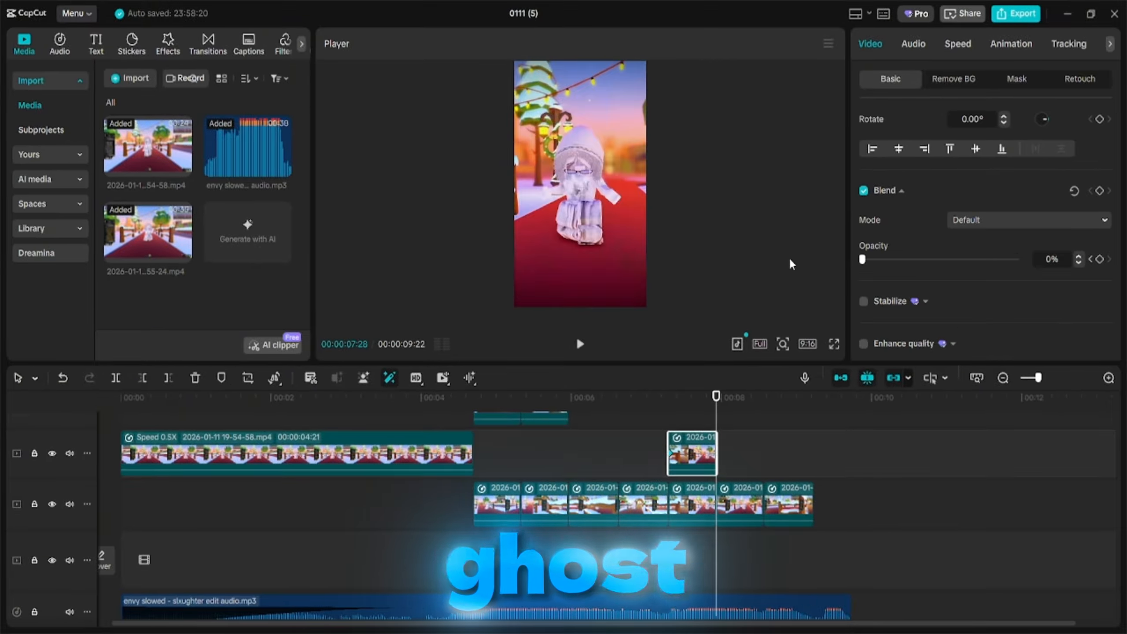
drag(665, 369, 630, 378)
scroll(975, 178, up, 3)
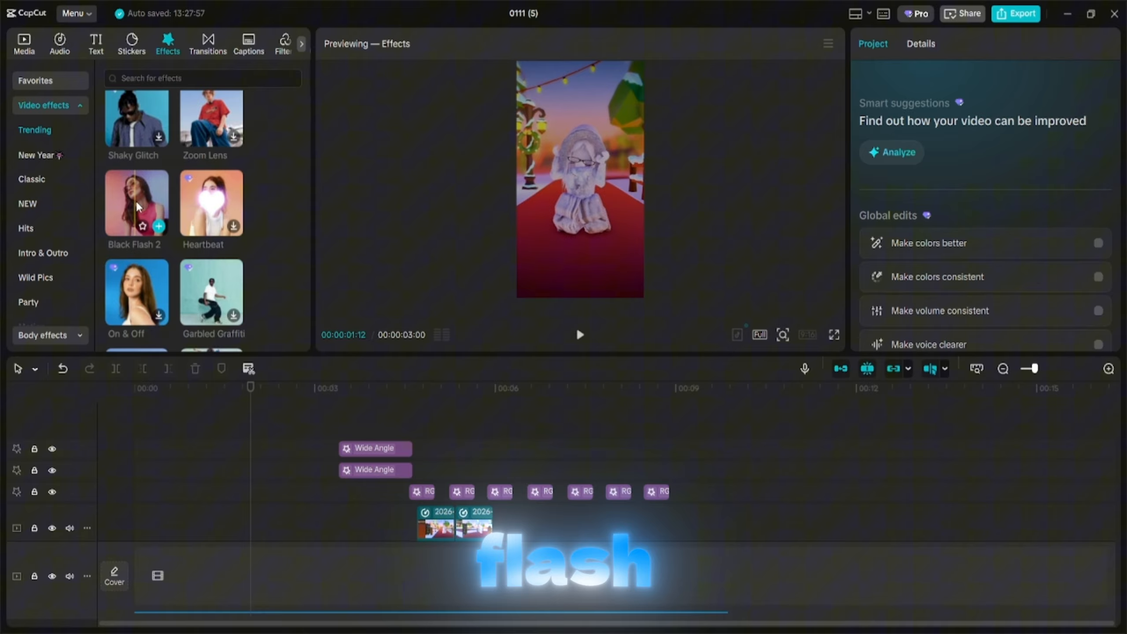
Add the Black Flash 2 effect, stretch it across the whole edit and lower its strength slightly.
click(159, 226)
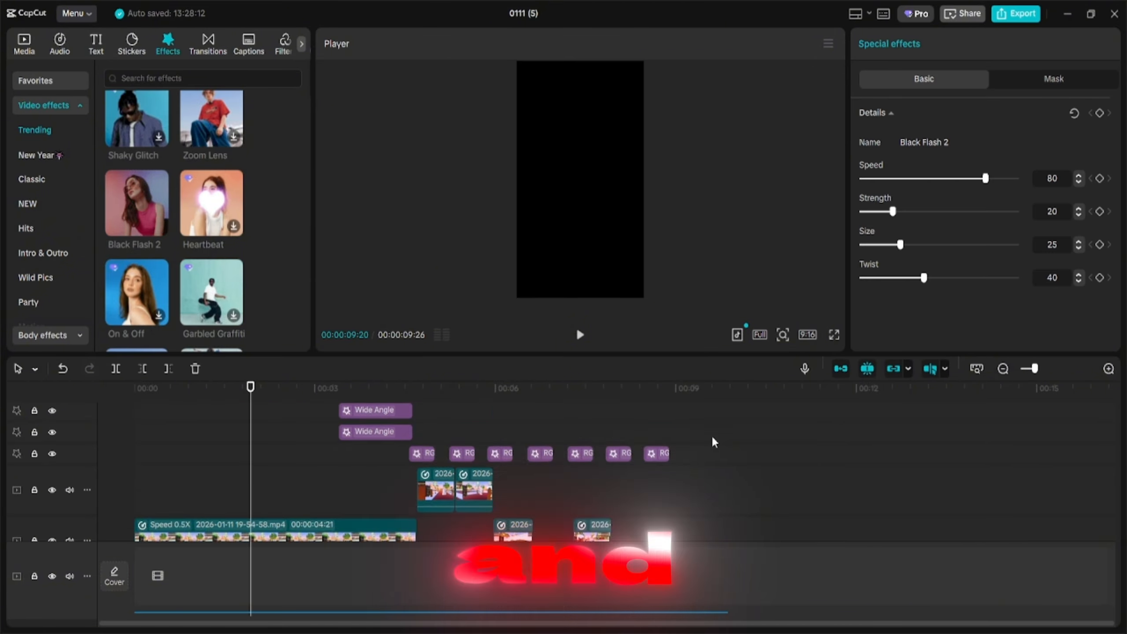
drag(314, 448, 691, 448)
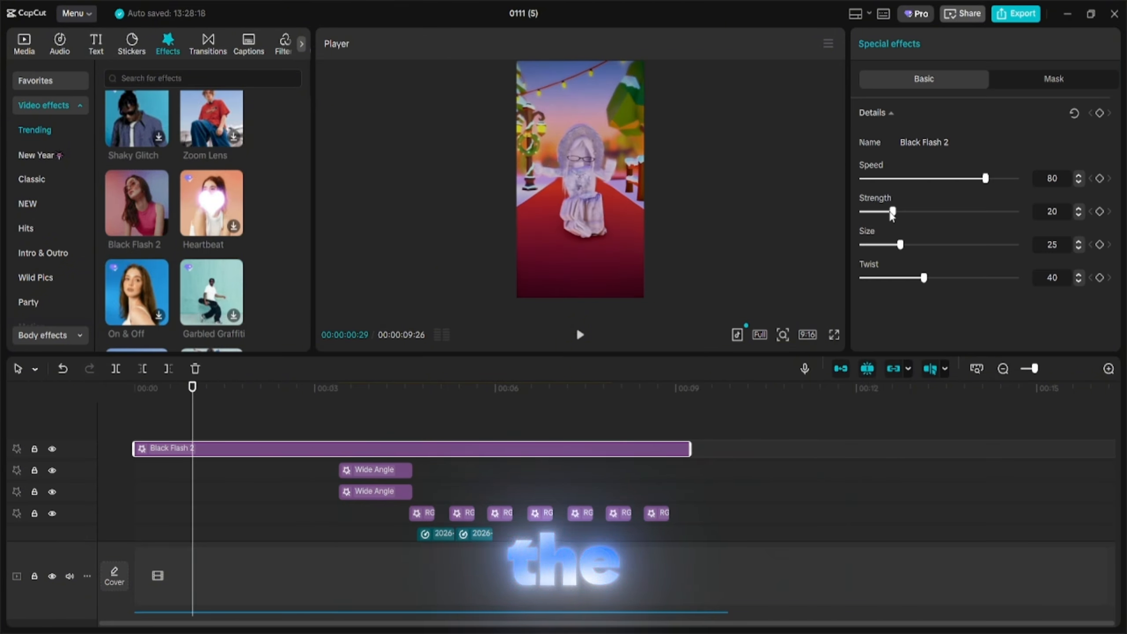
drag(892, 211, 875, 212)
key(space)
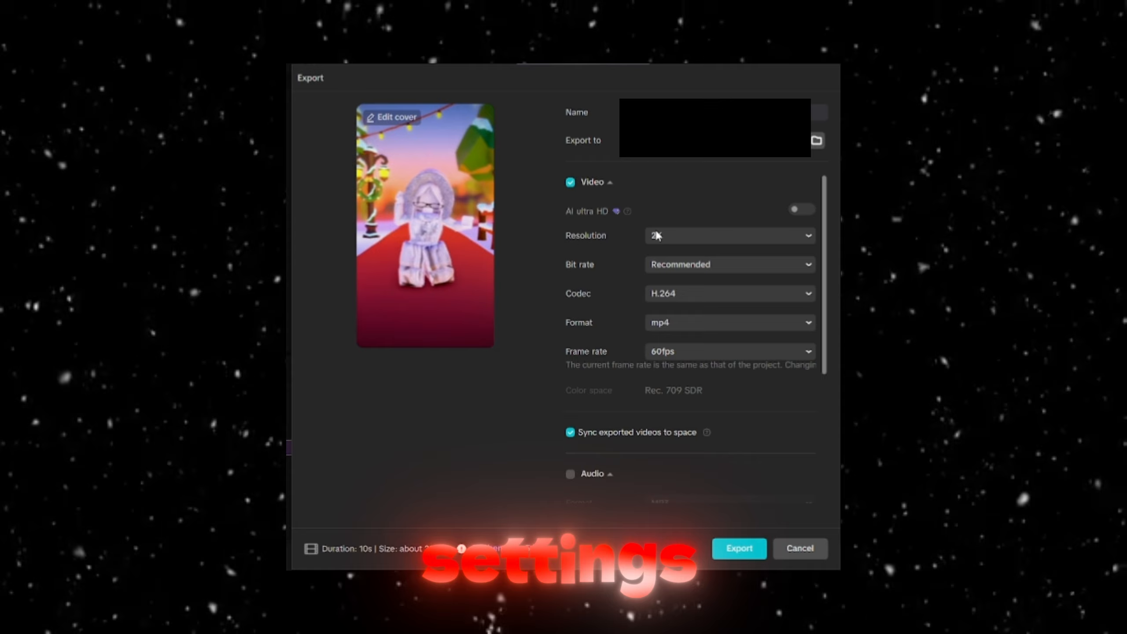
Configure the export with 2K resolution, 60fps frame rate, H.264 codec and Recommended bit rate.
click(658, 235)
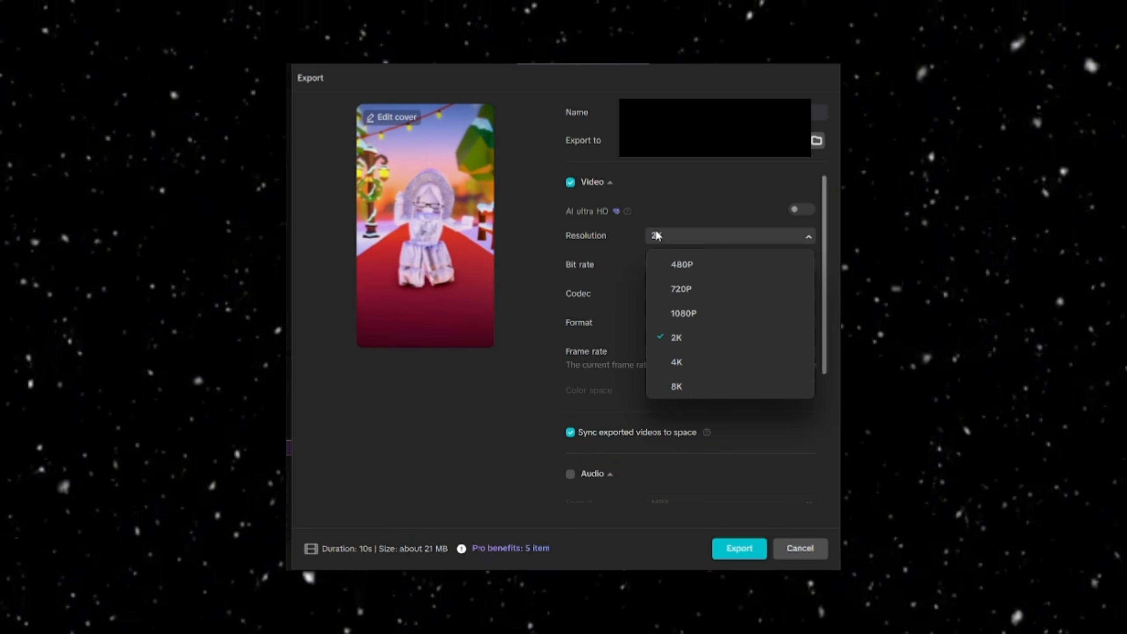
click(694, 340)
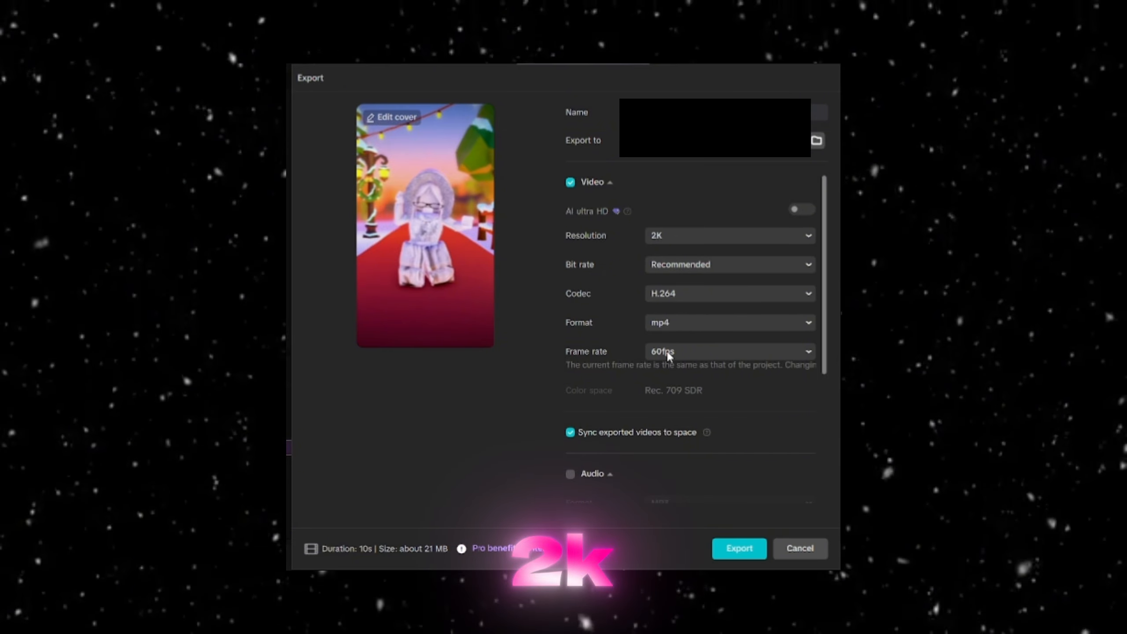
click(679, 352)
click(687, 525)
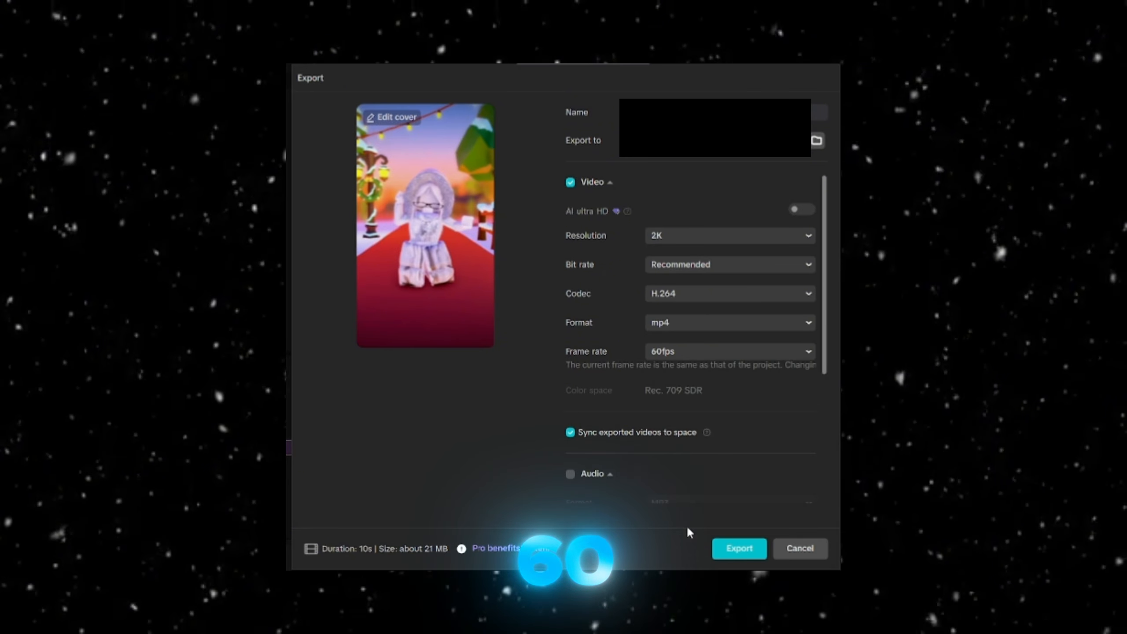
click(709, 293)
click(708, 295)
click(694, 266)
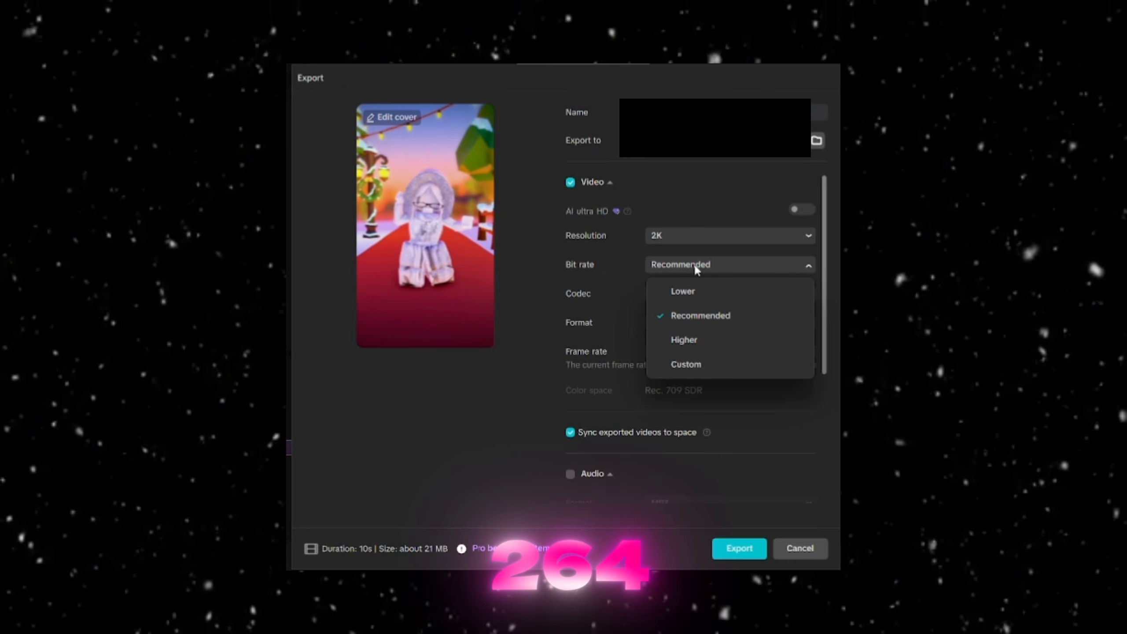
click(694, 262)
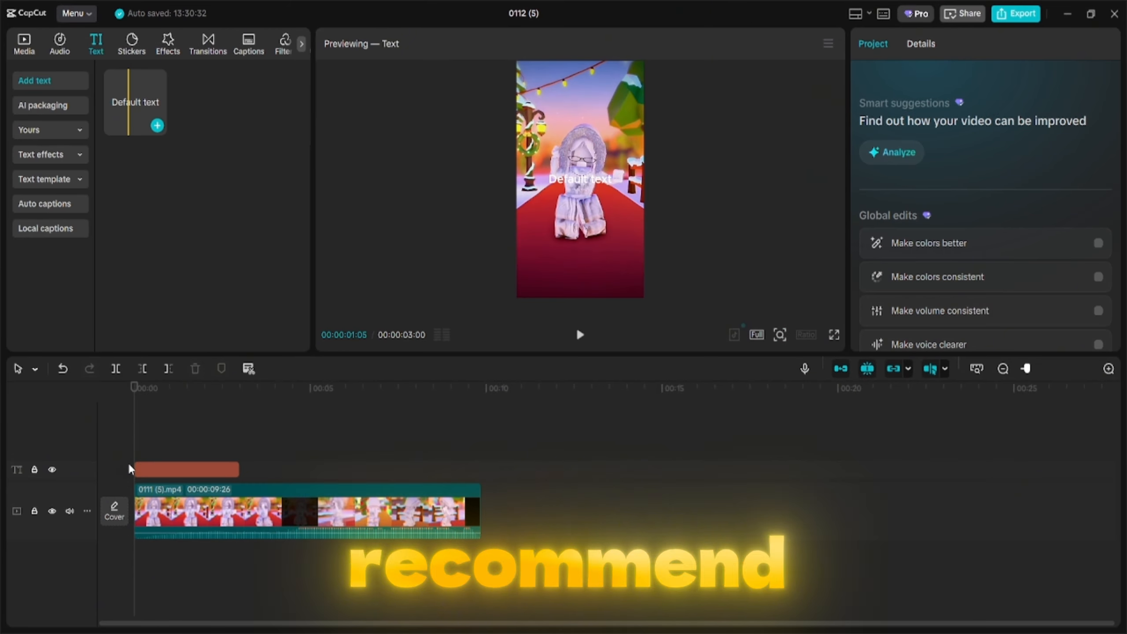
Add a text layer containing the creator's handle as a watermark spanning the exported video.
click(306, 469)
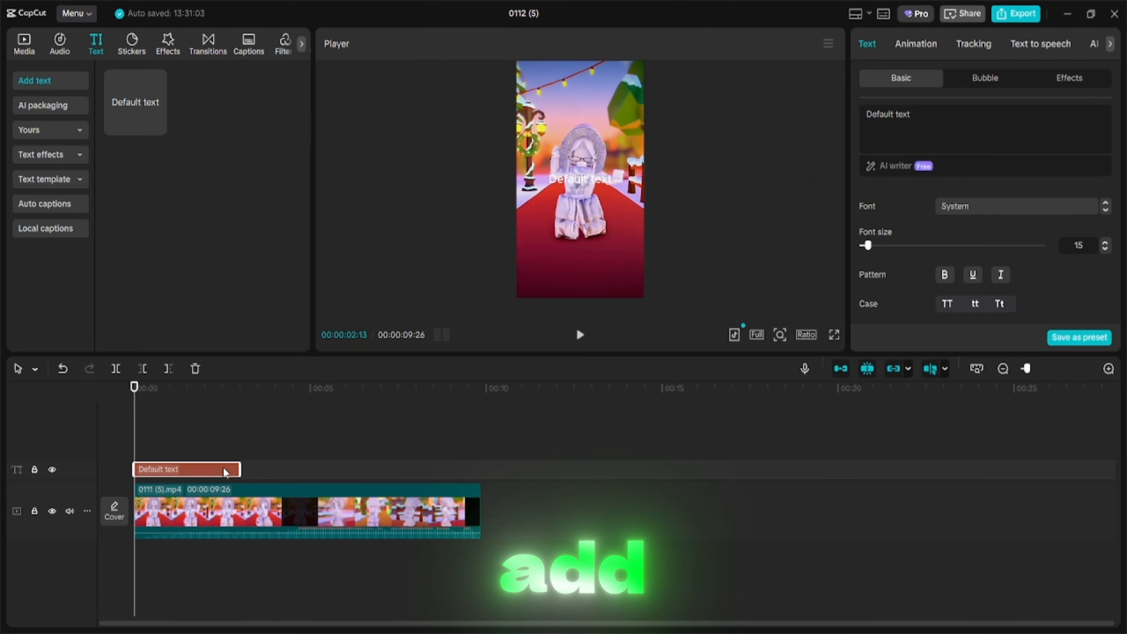
double_click(902, 114)
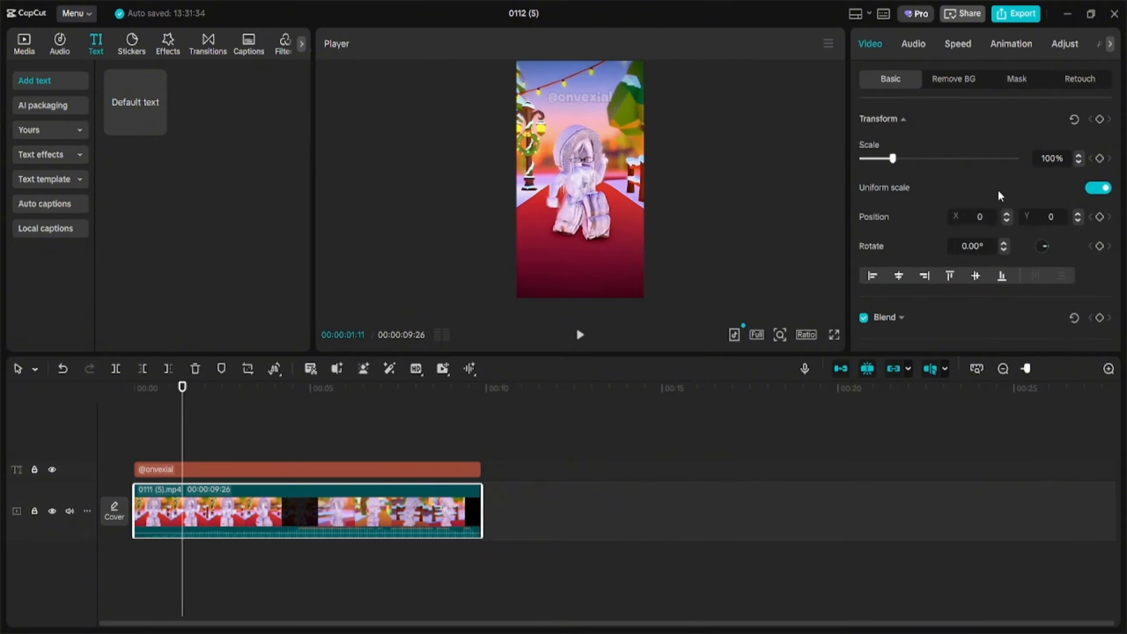
Enable Motion blur and Enhance quality at UHD level on the exported video clip.
scroll(999, 196, down, 5)
scroll(1000, 196, down, 1)
click(863, 277)
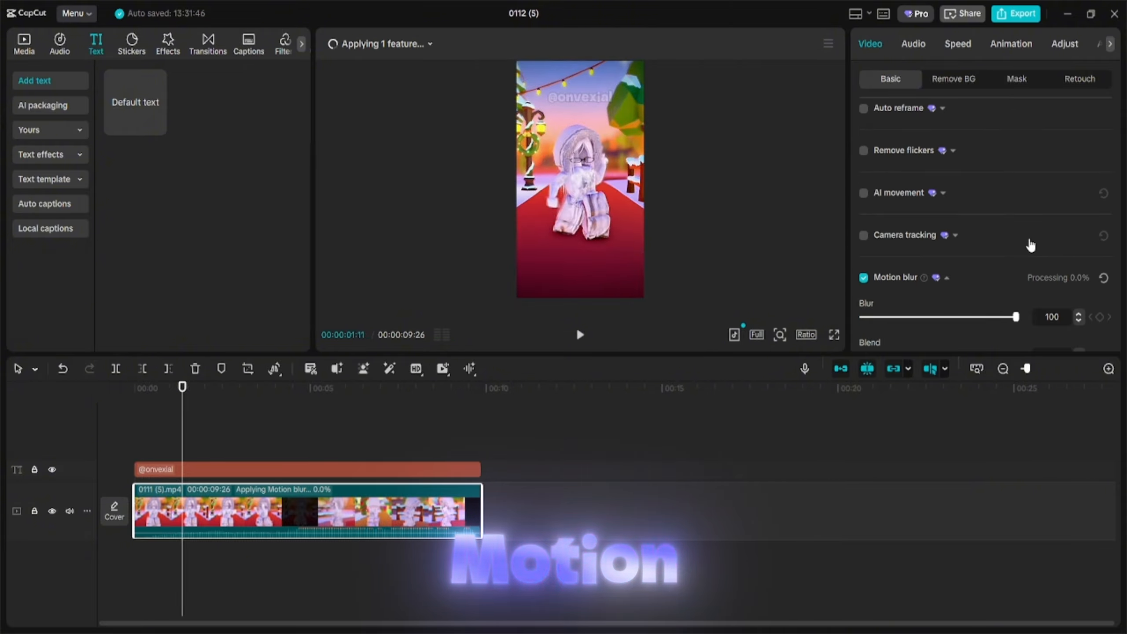
scroll(1008, 214, up, 6)
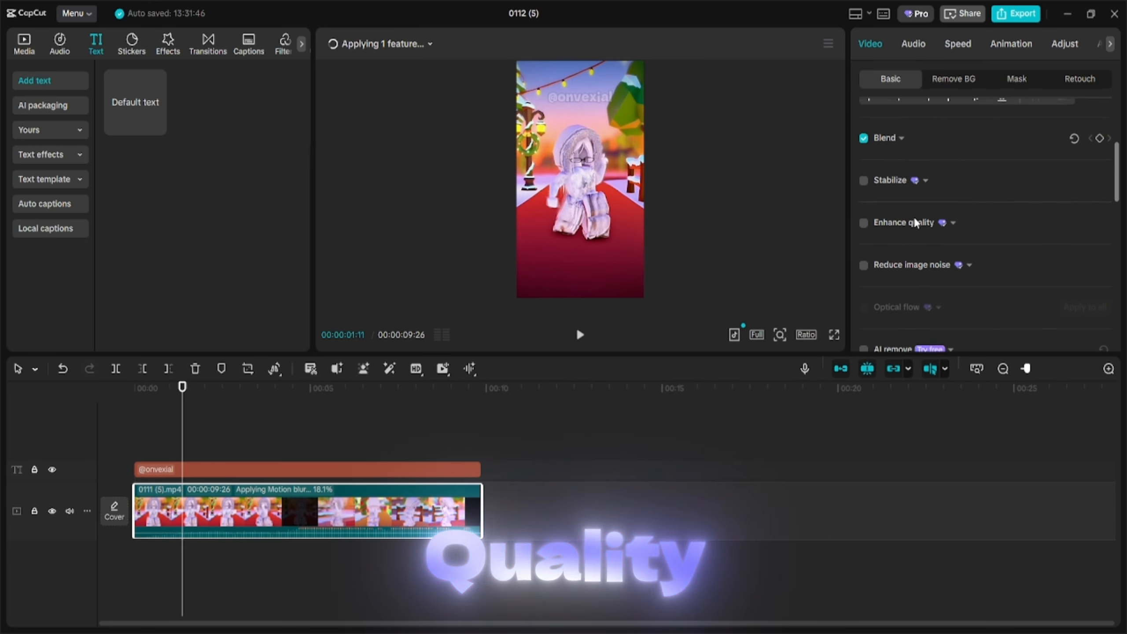
click(863, 230)
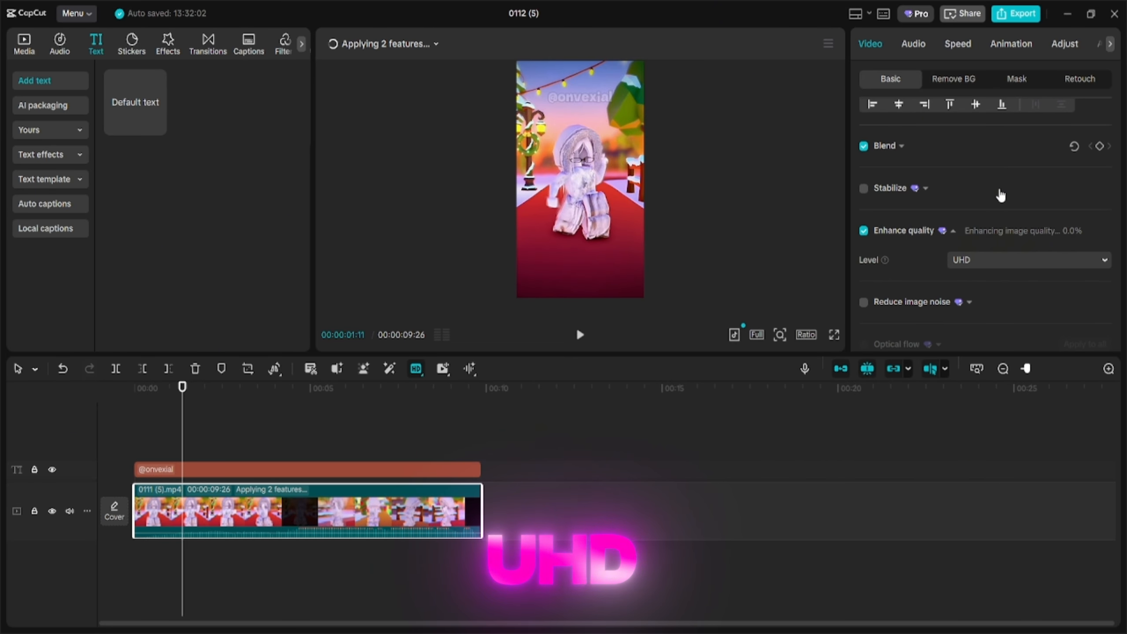